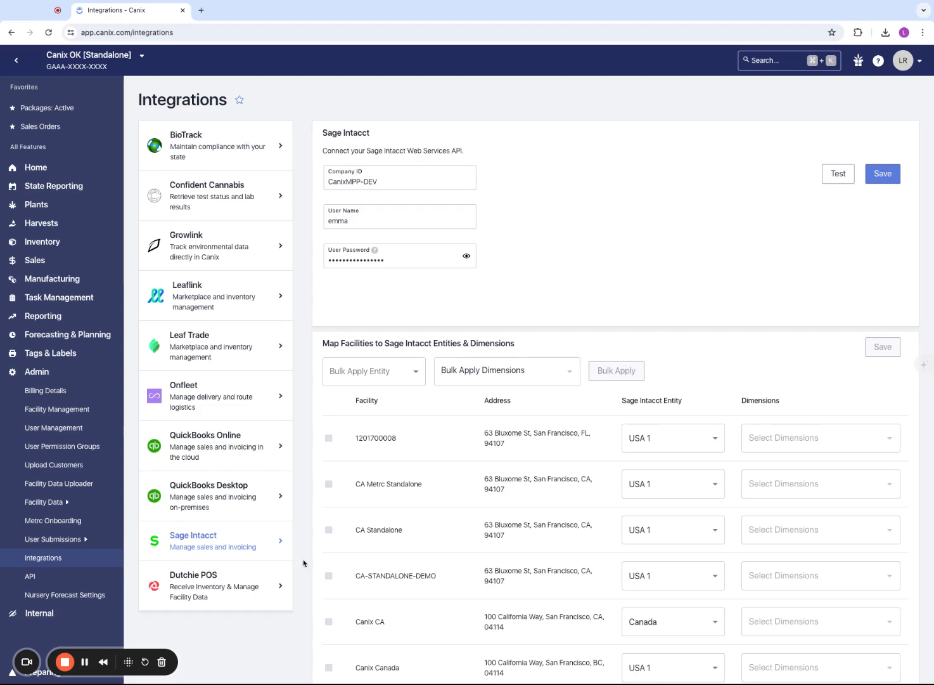
Bulk apply the USA 1 entity to the Canix CA and Canix MI - Processor facilities in the Sage Intacct mapping
scroll(489, 442, down, 2)
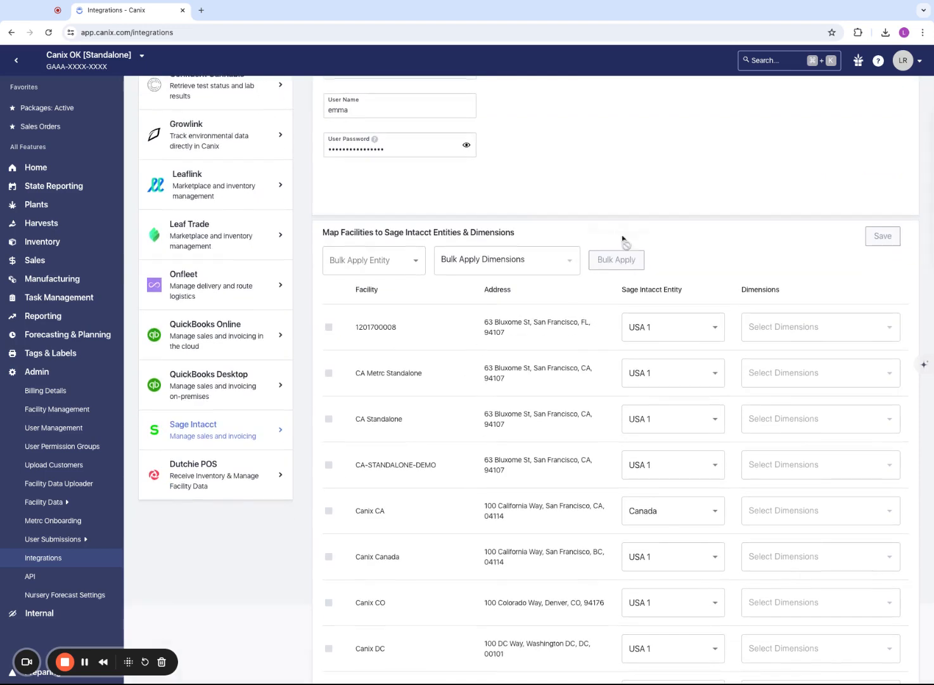
drag(324, 233, 560, 238)
click(561, 240)
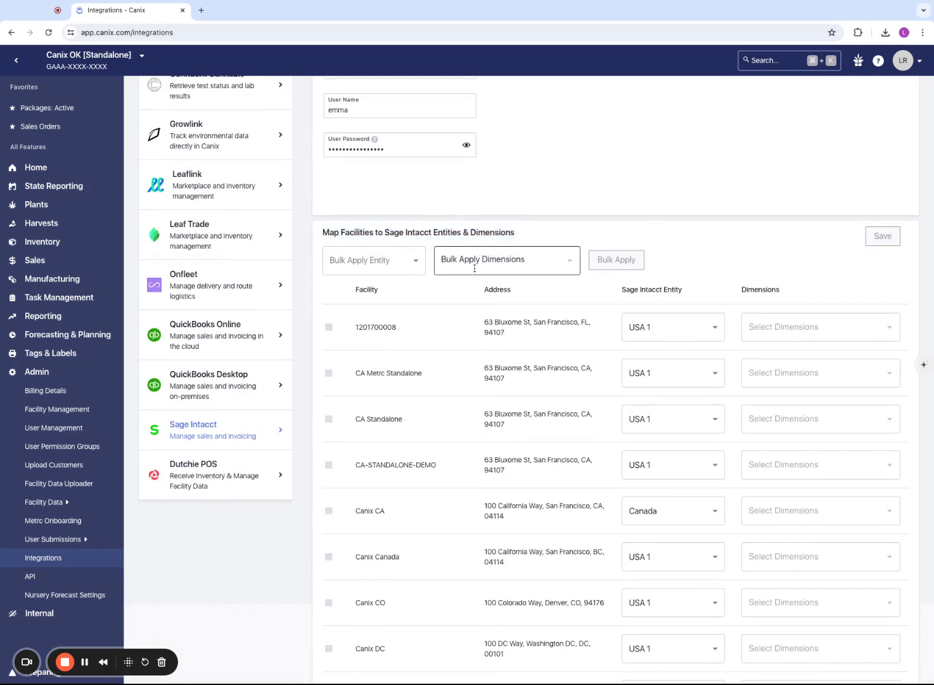
click(397, 263)
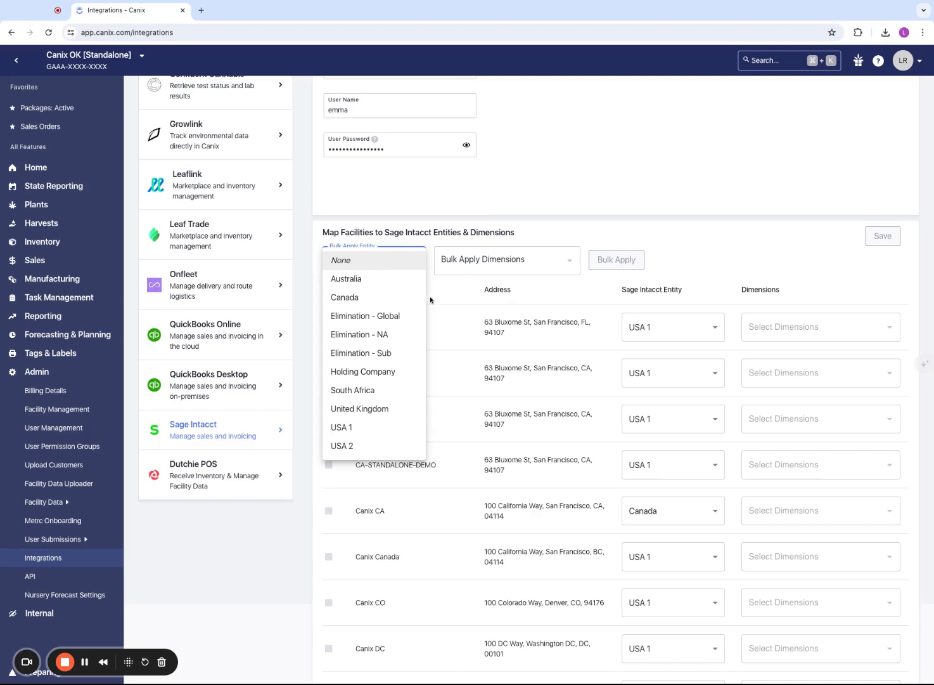
click(348, 430)
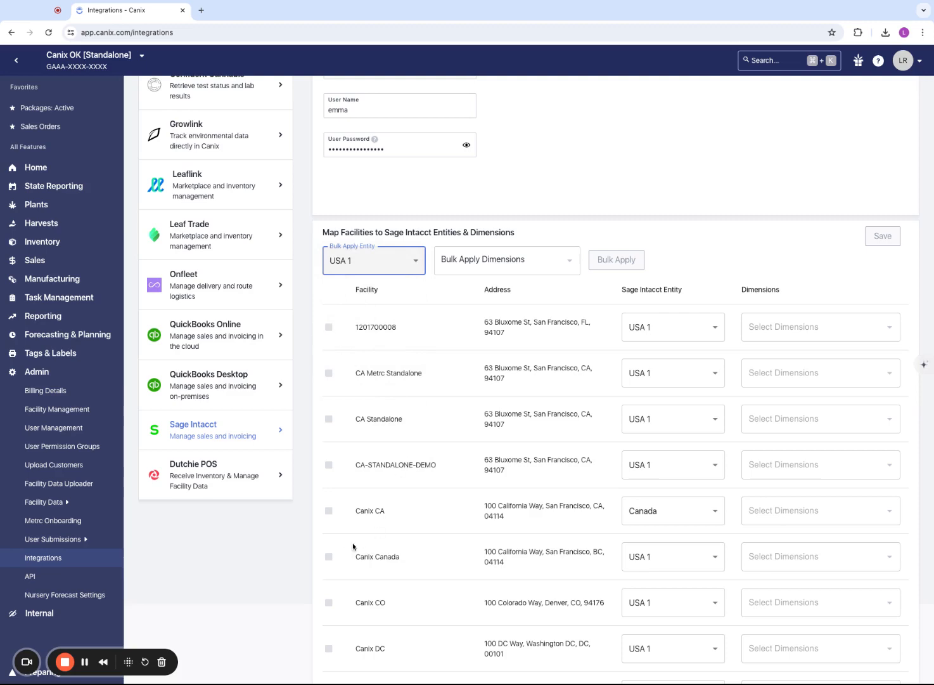
click(329, 510)
scroll(421, 501, down, 6)
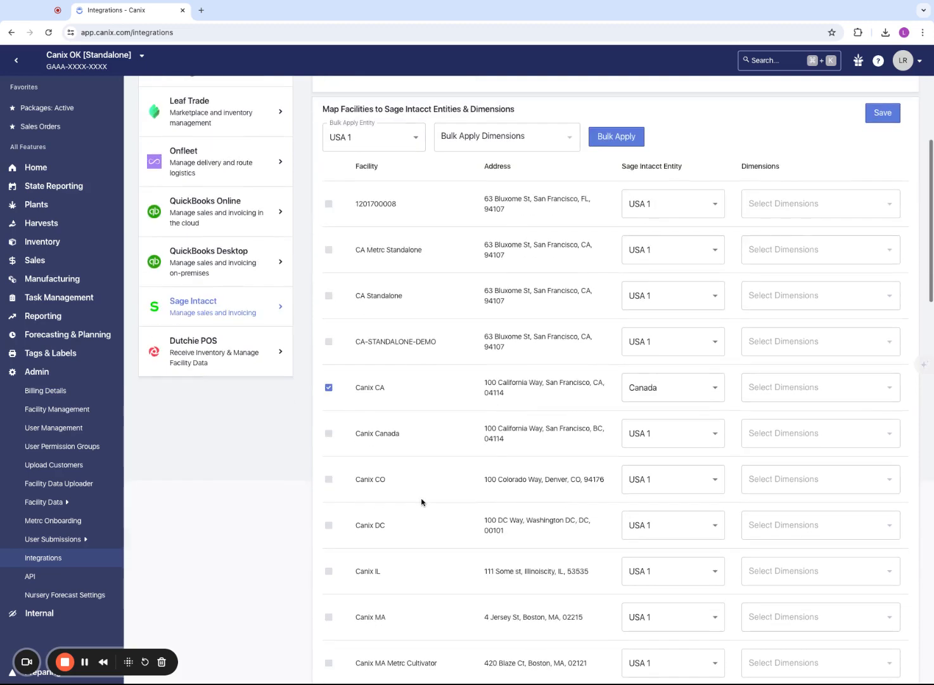
scroll(421, 501, down, 1)
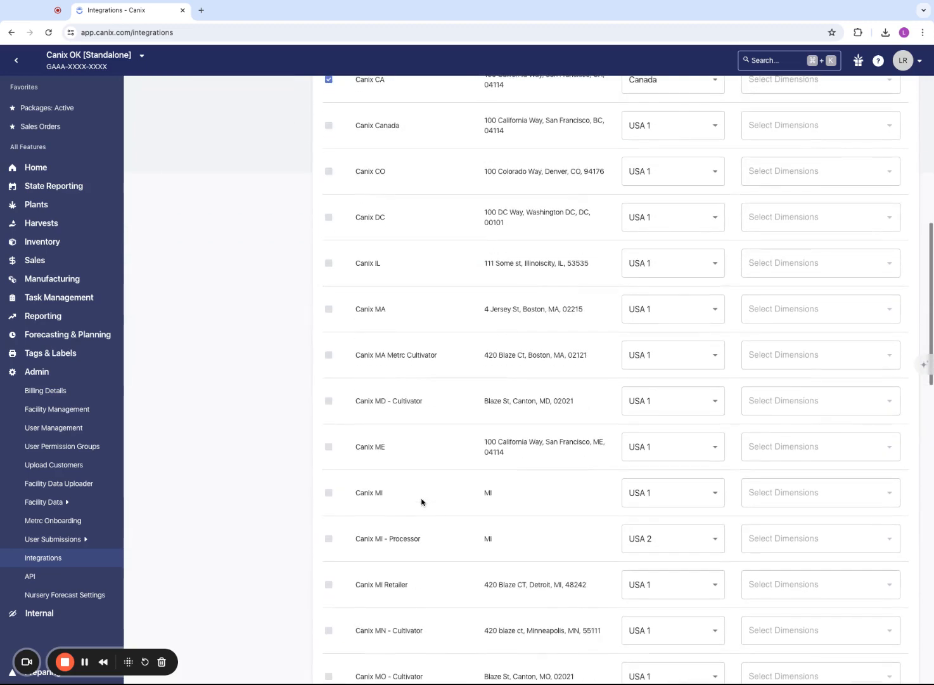
click(329, 538)
scroll(588, 447, up, 9)
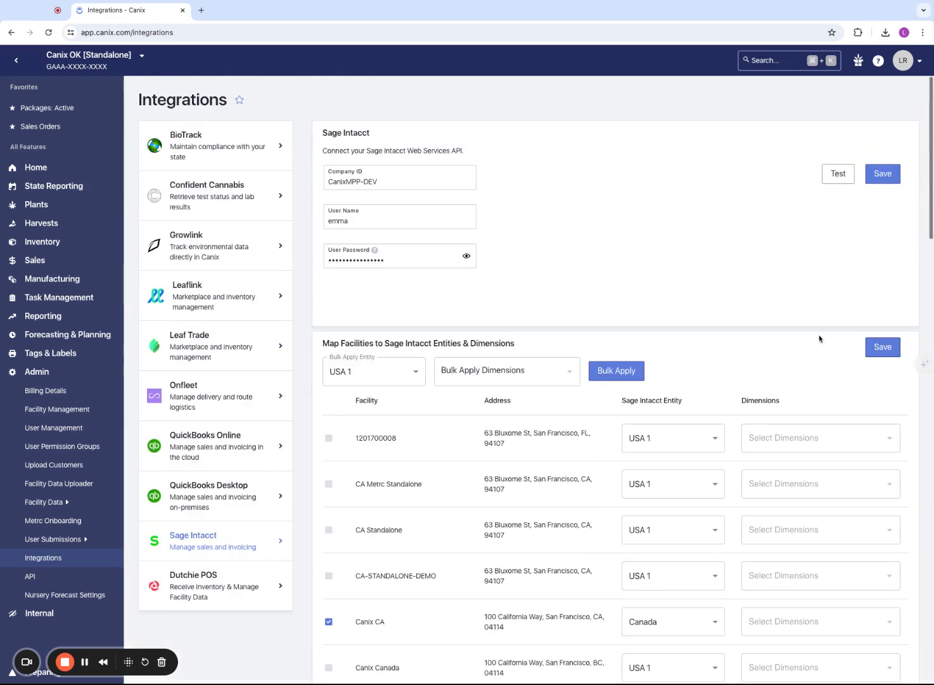
click(618, 370)
Select all bulk apply dimensions for the facility mapping, then remove every one except LOCATION
scroll(680, 437, down, 1)
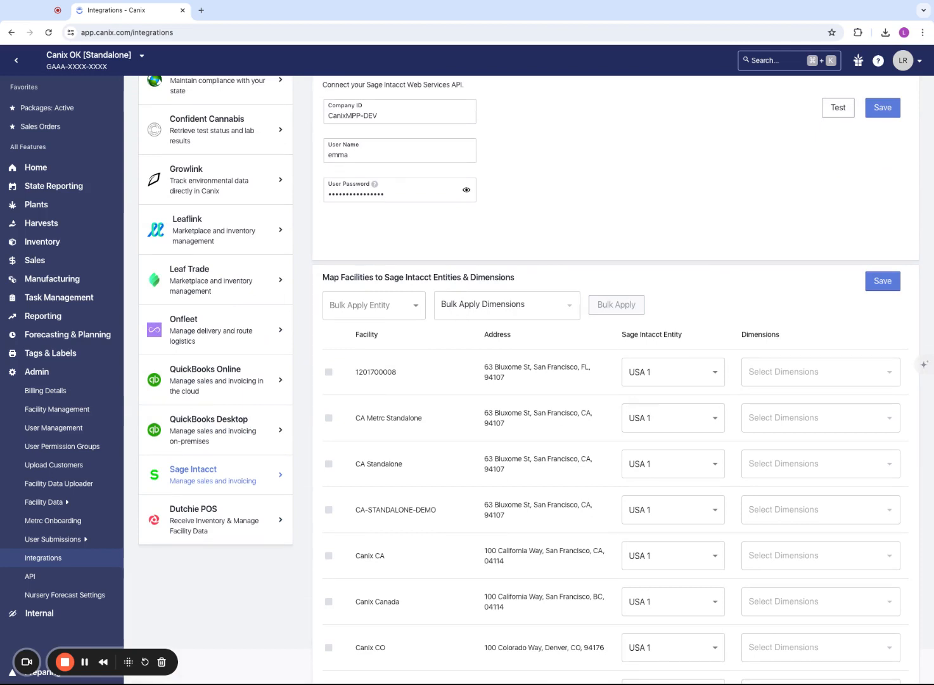
click(494, 291)
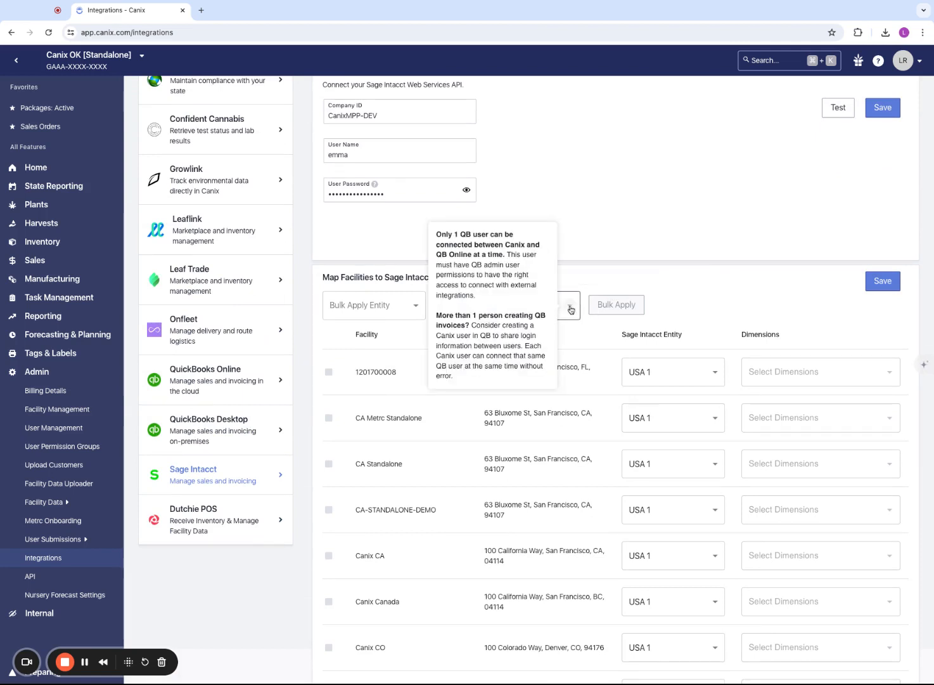
click(607, 278)
click(491, 307)
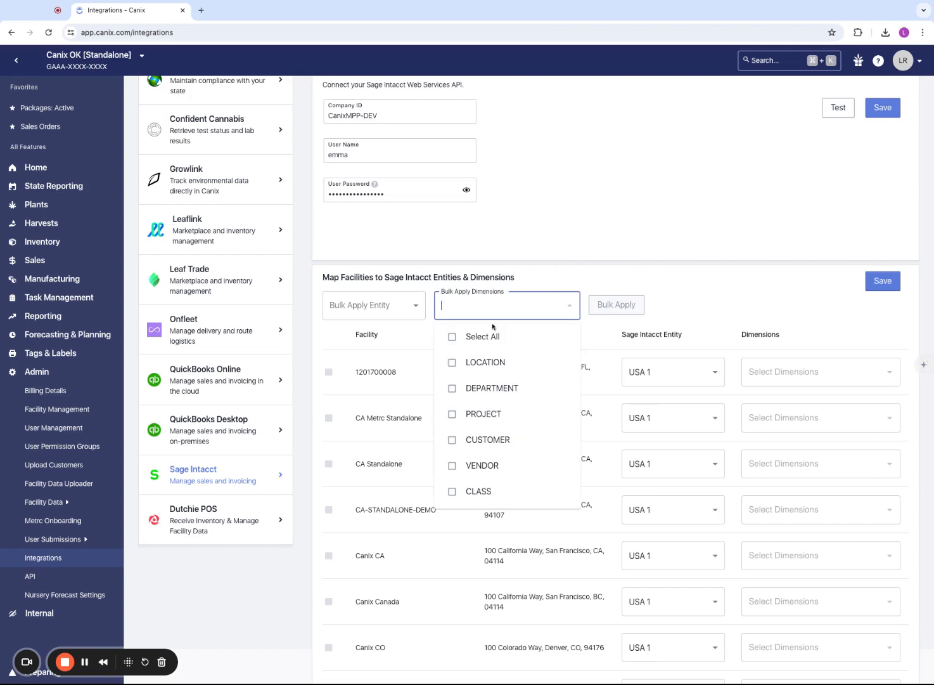
click(476, 339)
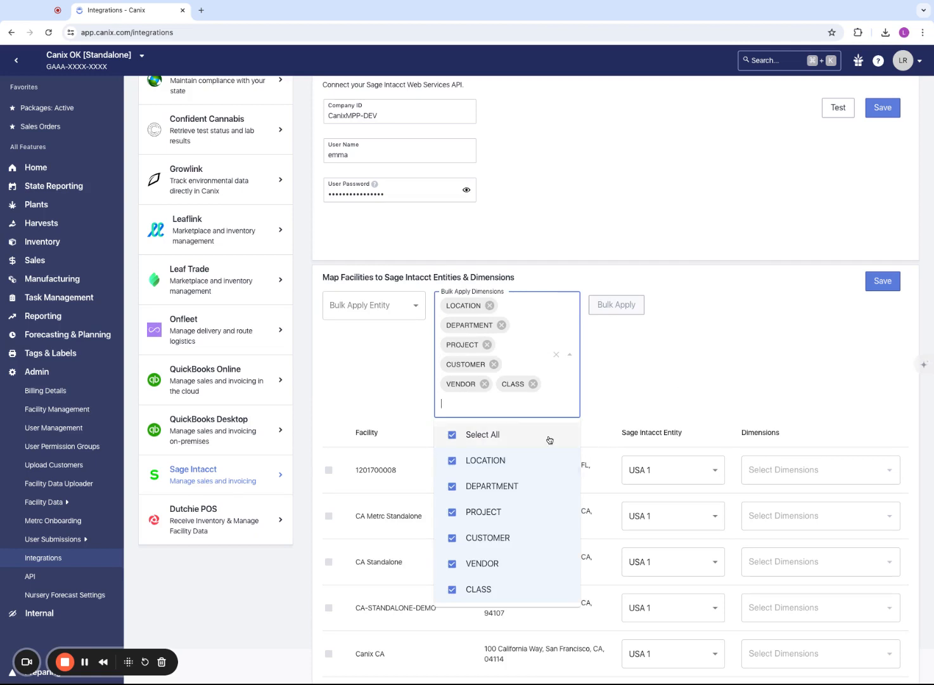
click(484, 384)
click(480, 384)
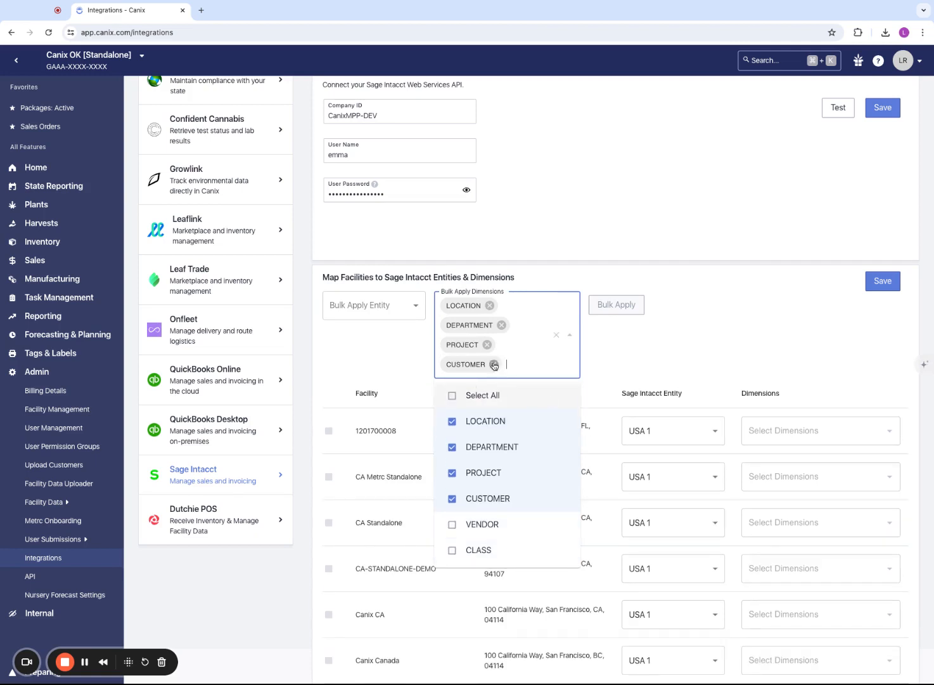
click(494, 364)
click(487, 345)
click(501, 325)
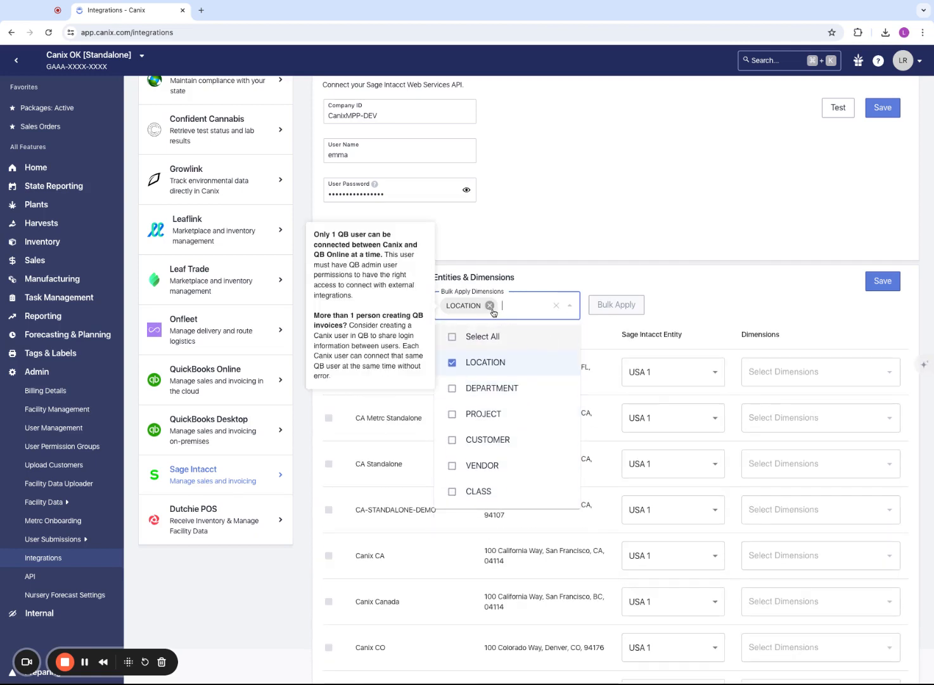
click(788, 272)
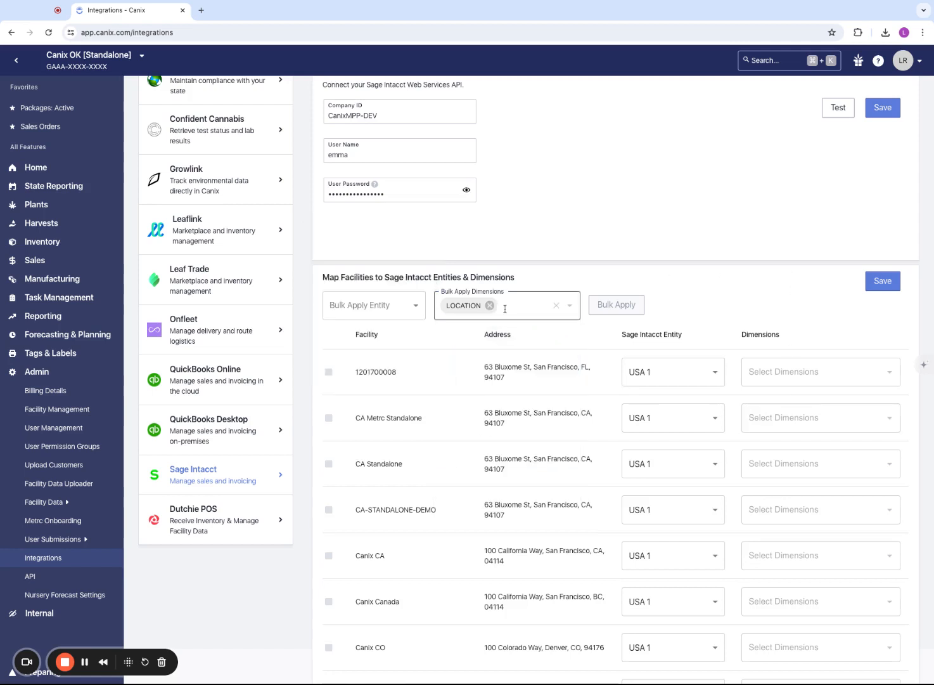
click(329, 372)
click(329, 418)
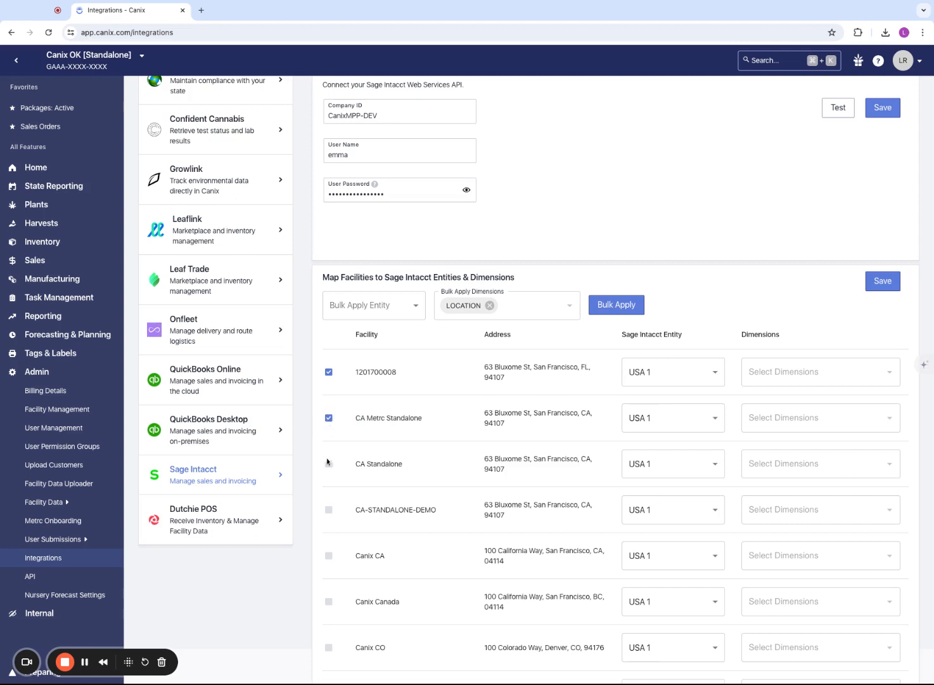
click(328, 464)
click(329, 511)
click(329, 555)
click(614, 304)
click(883, 281)
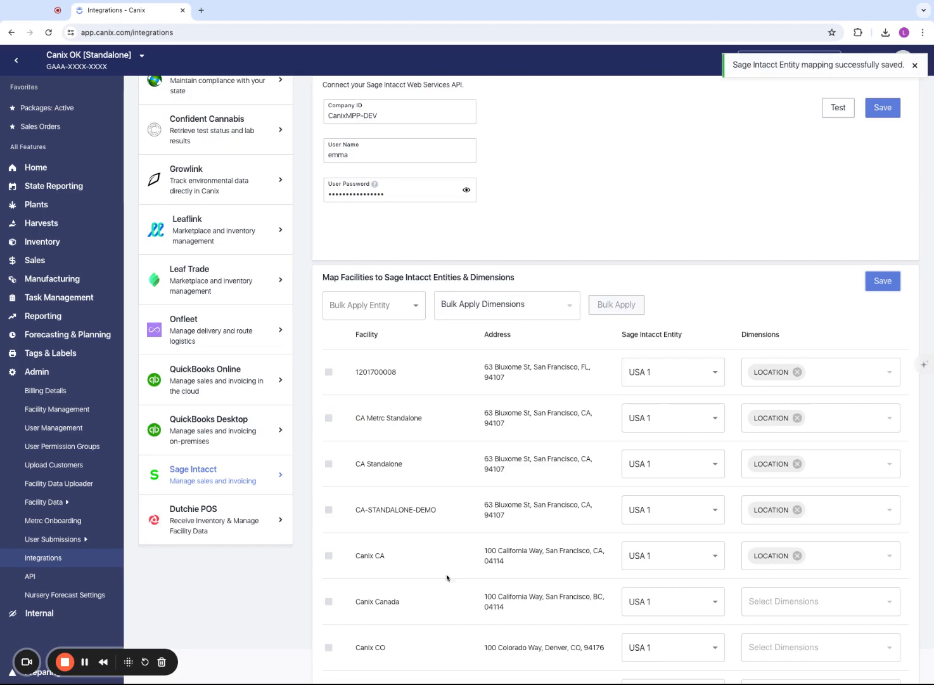
Add the CLASS dimension to the Canix OK [Standalone] facility and save the mapping
scroll(789, 365, down, 1)
scroll(789, 365, down, 2)
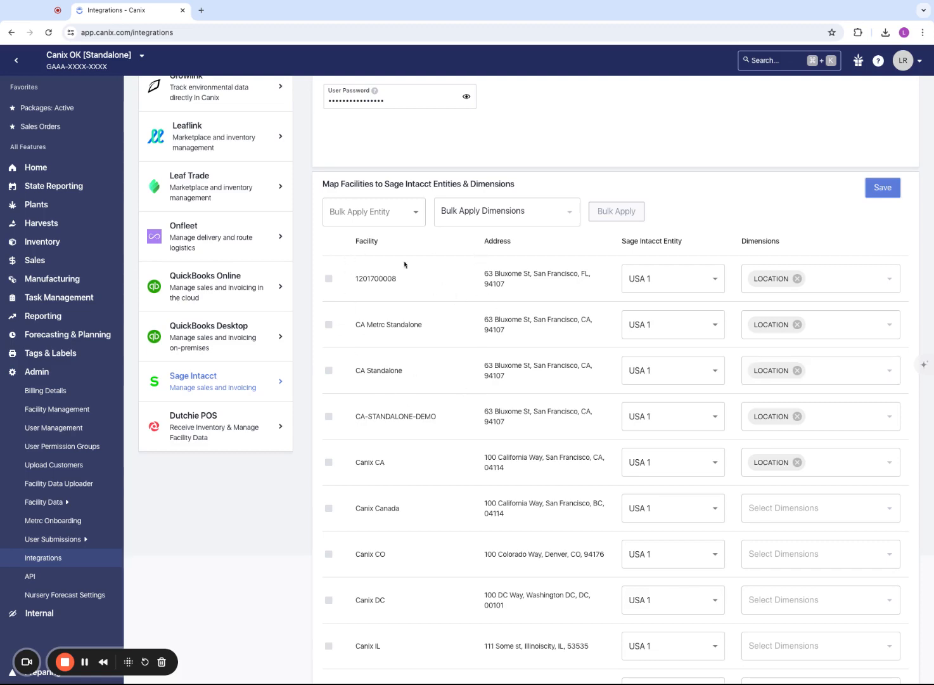
scroll(498, 474, down, 15)
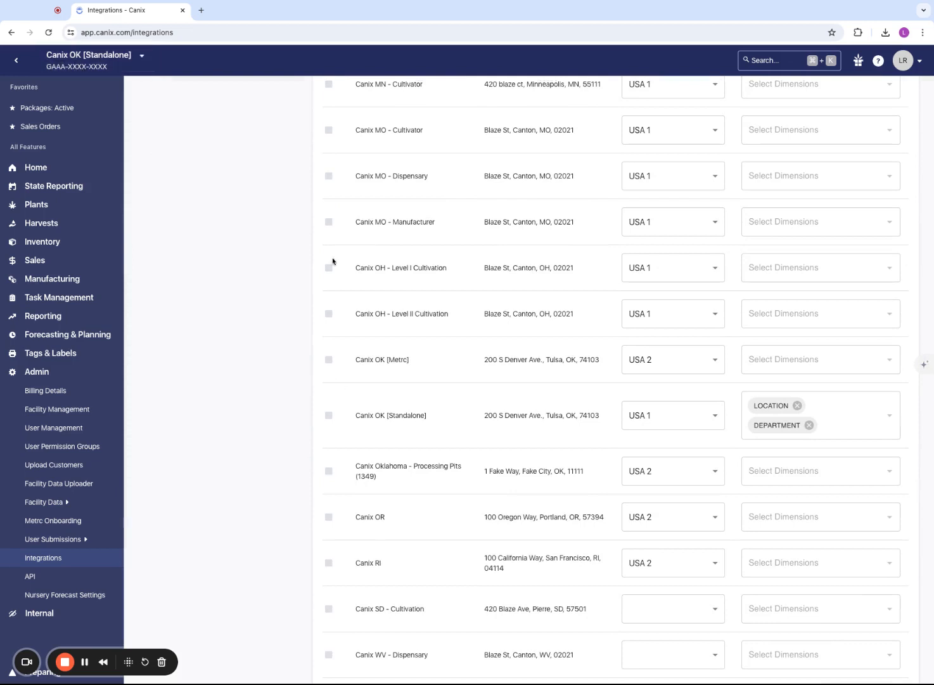
drag(355, 417, 504, 416)
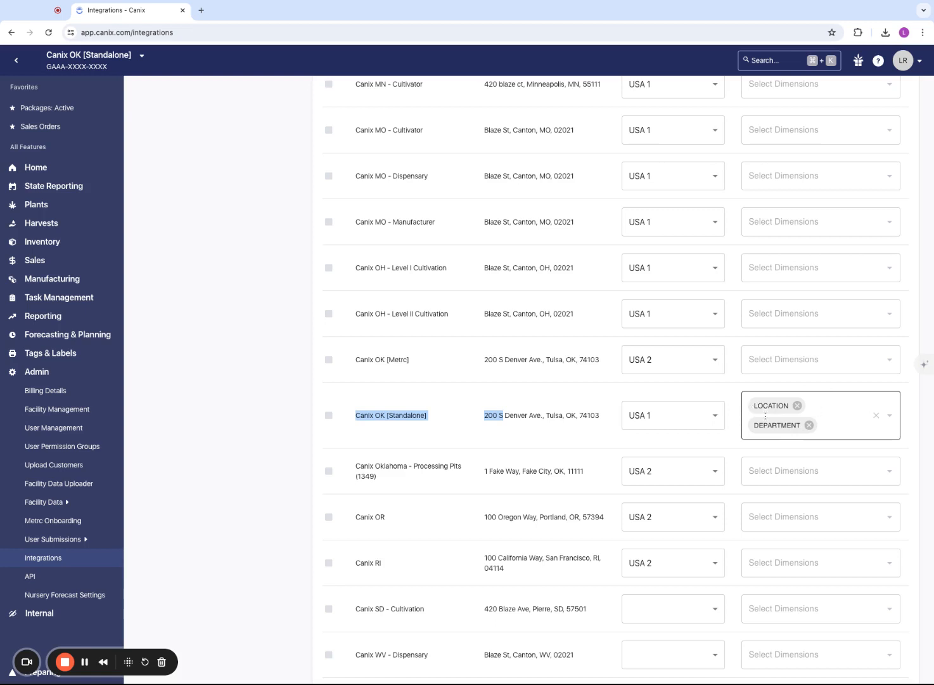
click(823, 421)
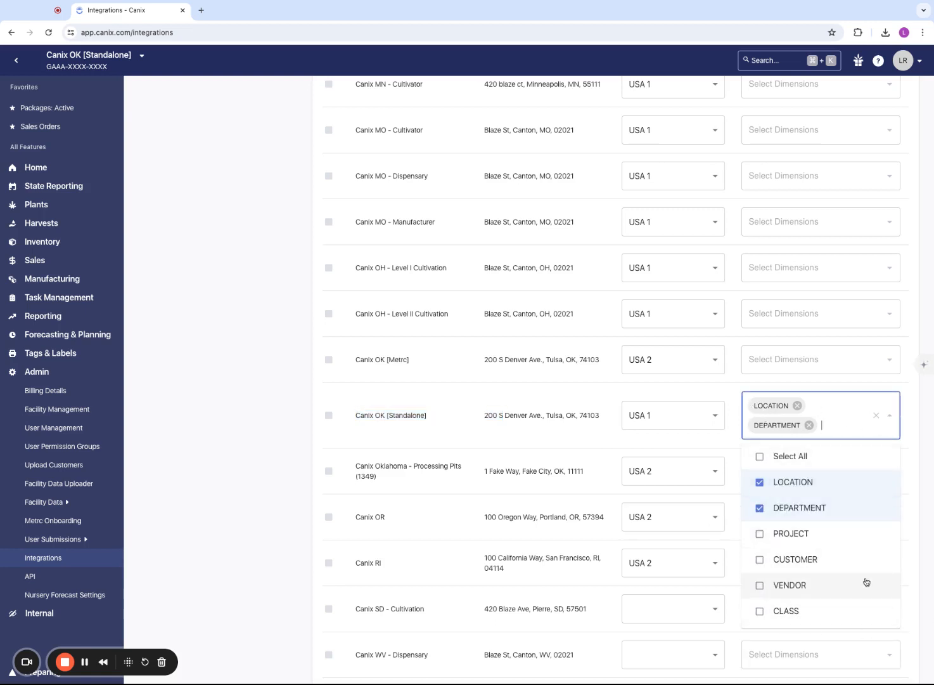
click(782, 622)
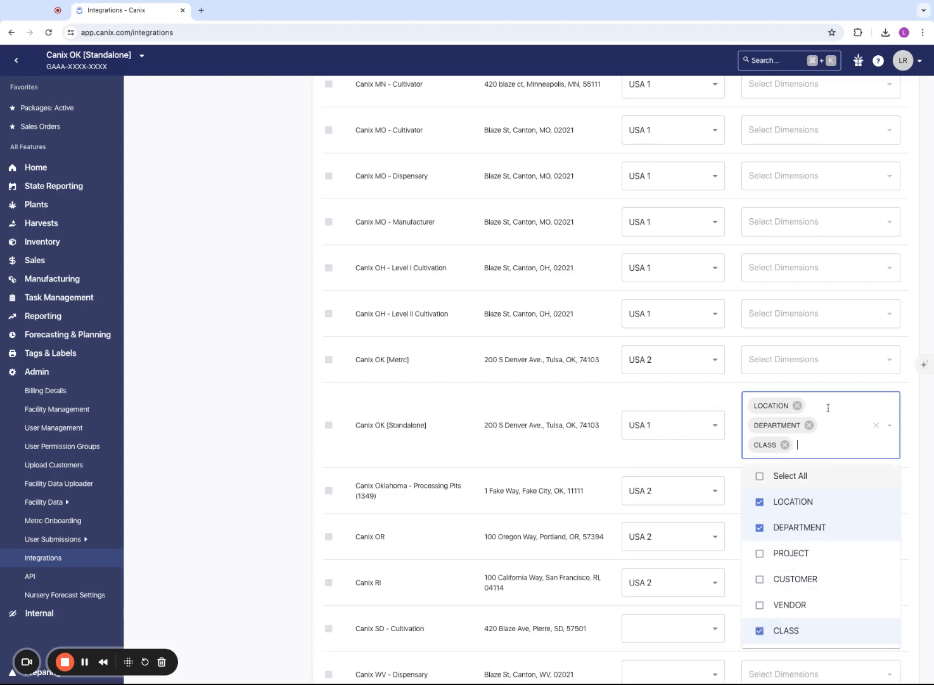
click(282, 389)
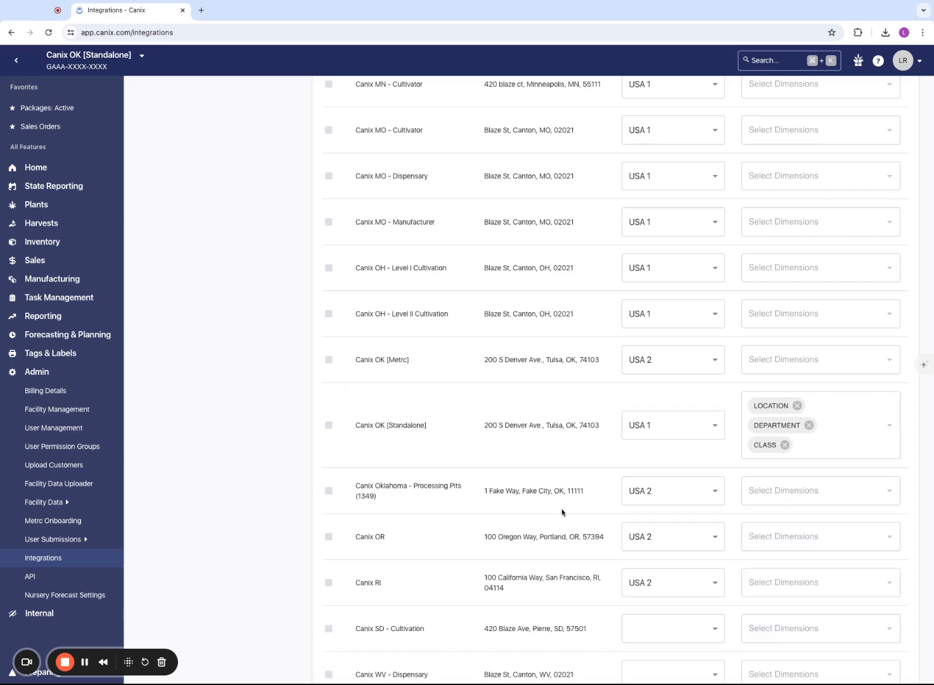
scroll(756, 351, up, 15)
click(883, 198)
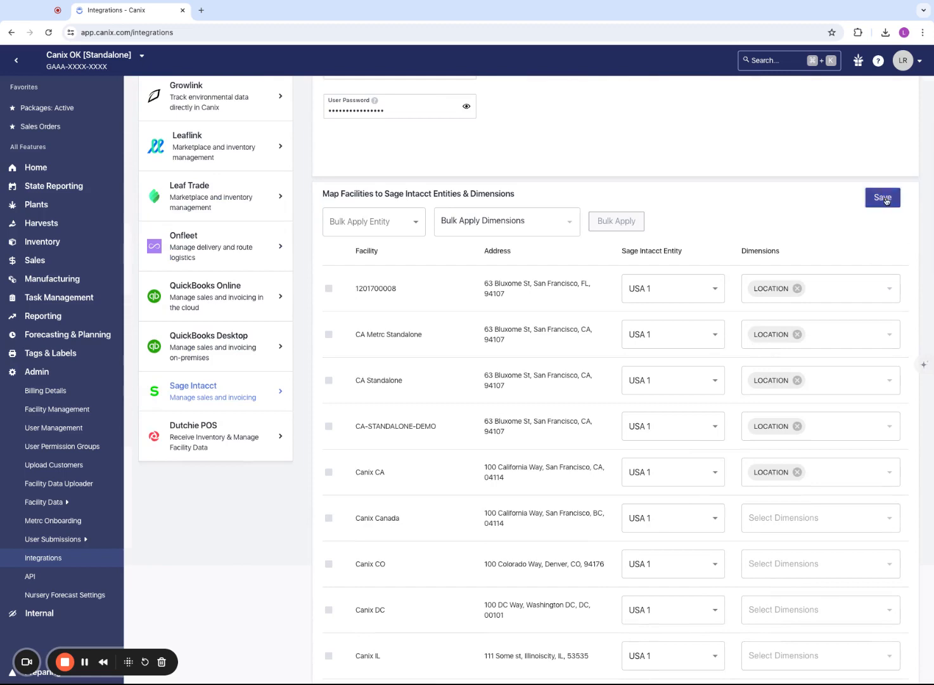
Start a new purchase order with Green Farms Dairy as the vendor
scroll(752, 154, up, 3)
scroll(752, 155, up, 1)
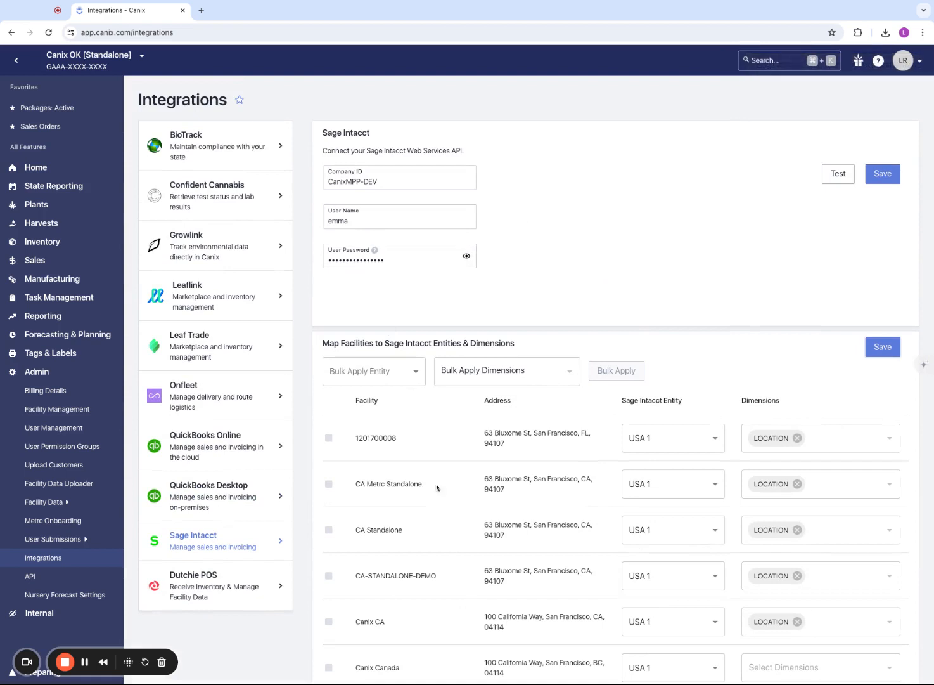
click(49, 266)
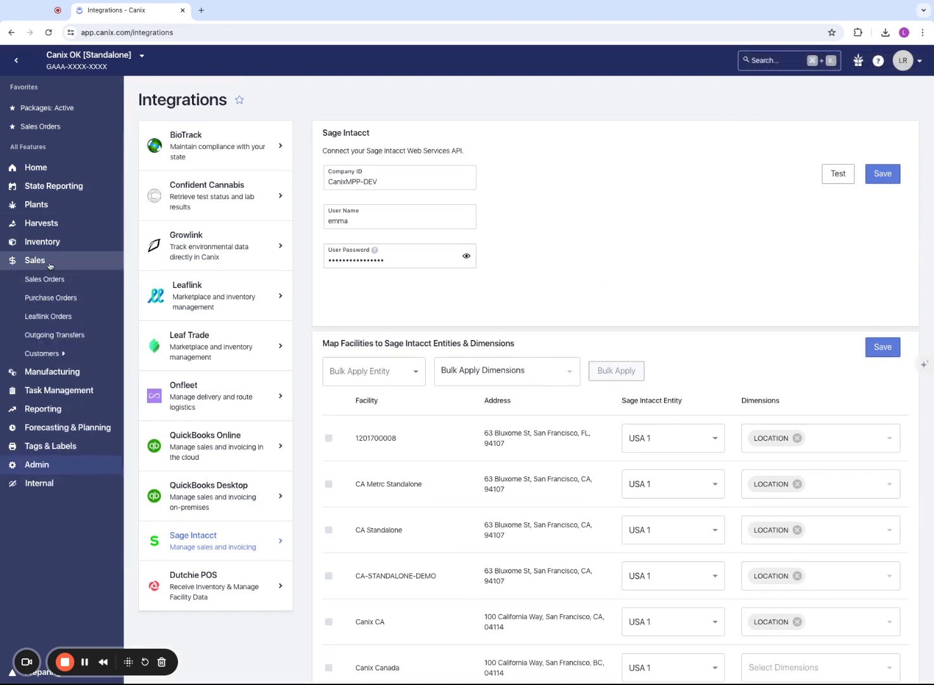
click(44, 298)
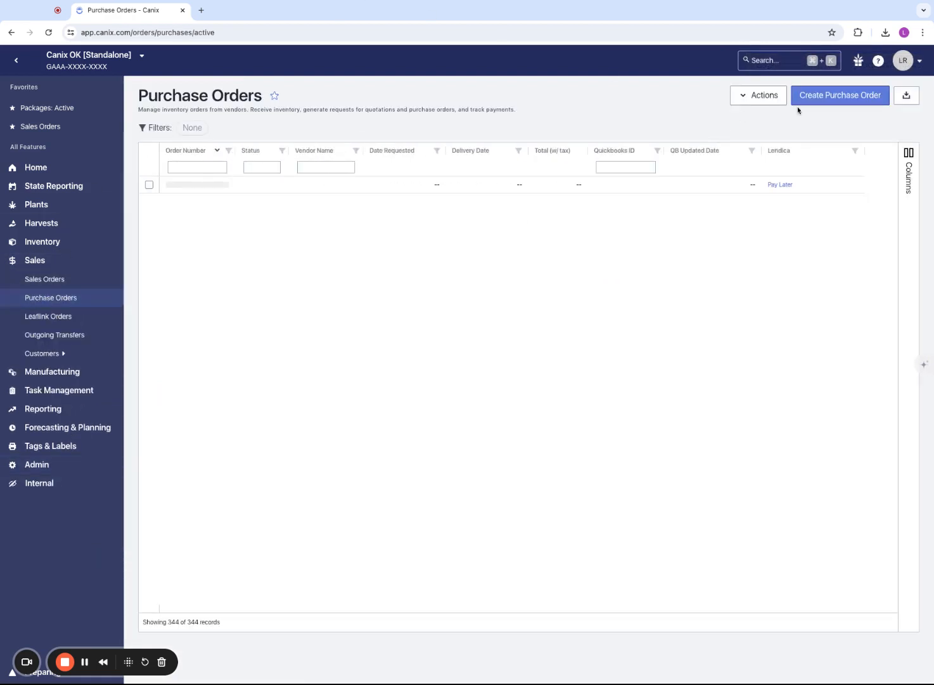
click(842, 96)
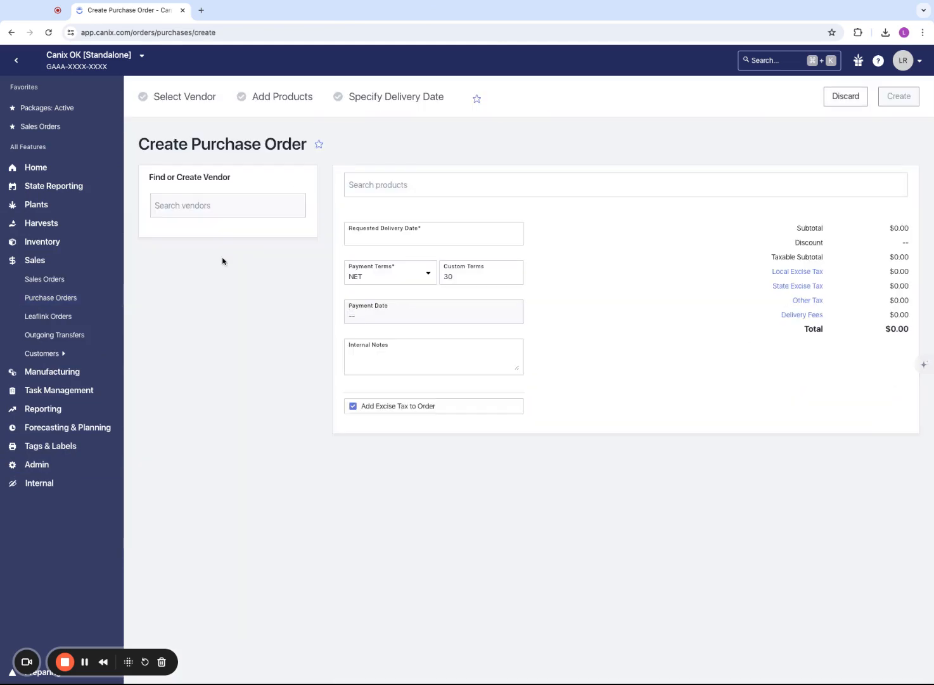
click(234, 206)
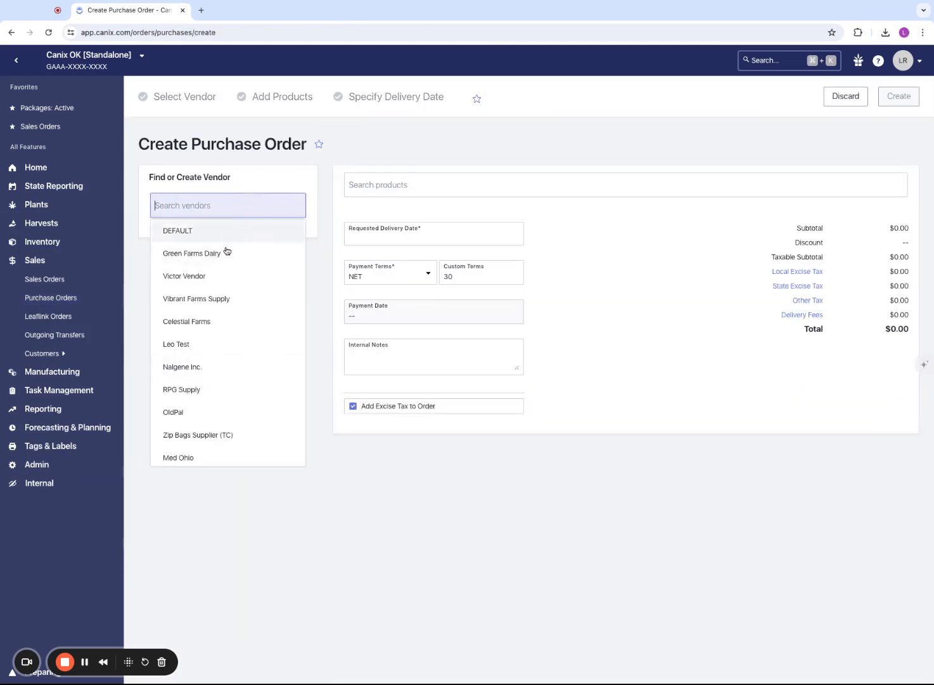
click(228, 253)
Add Mango Flavoring to the order, set the requested delivery date to 05/22/2024, and create the purchase order
click(425, 180)
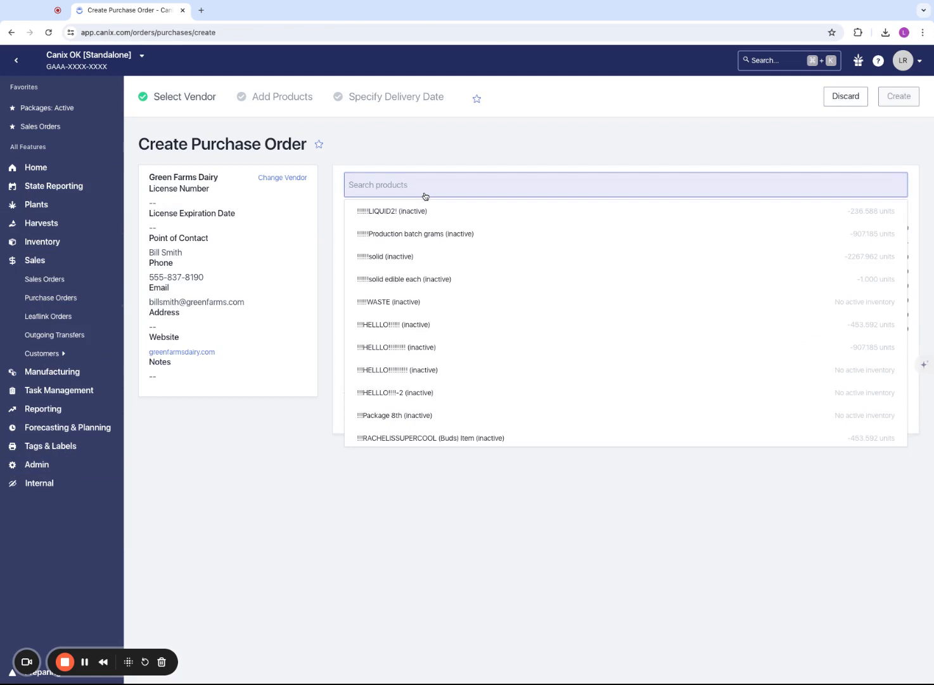
text(mango)
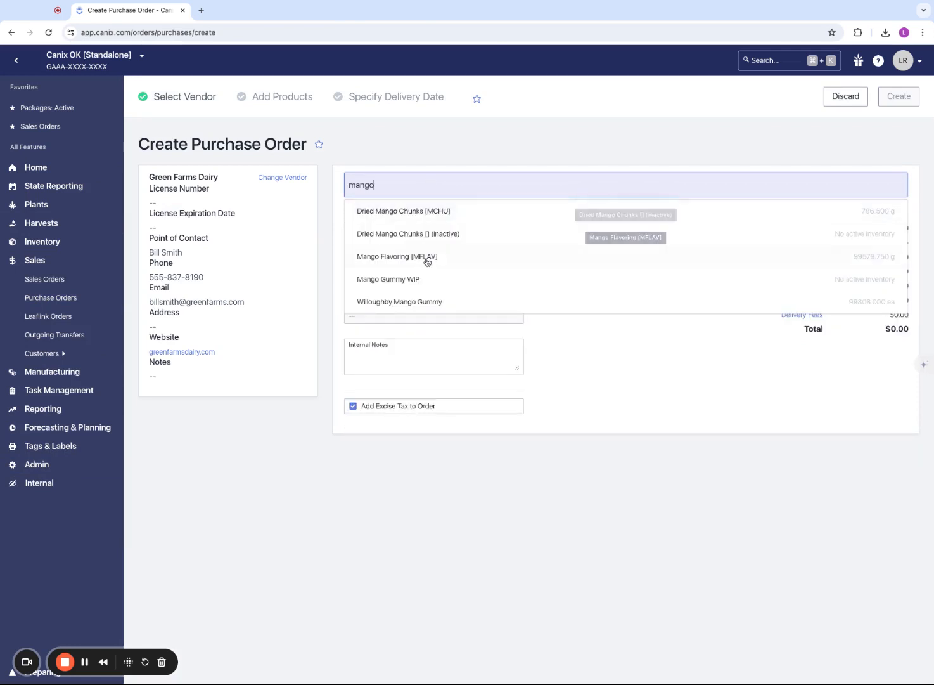
click(427, 257)
click(409, 283)
click(413, 389)
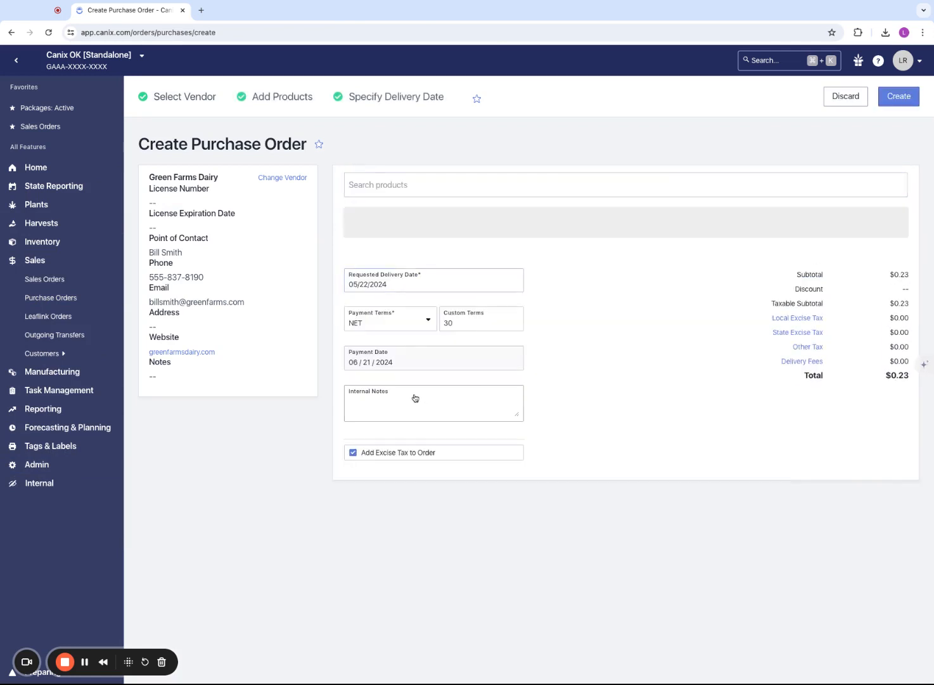
click(899, 95)
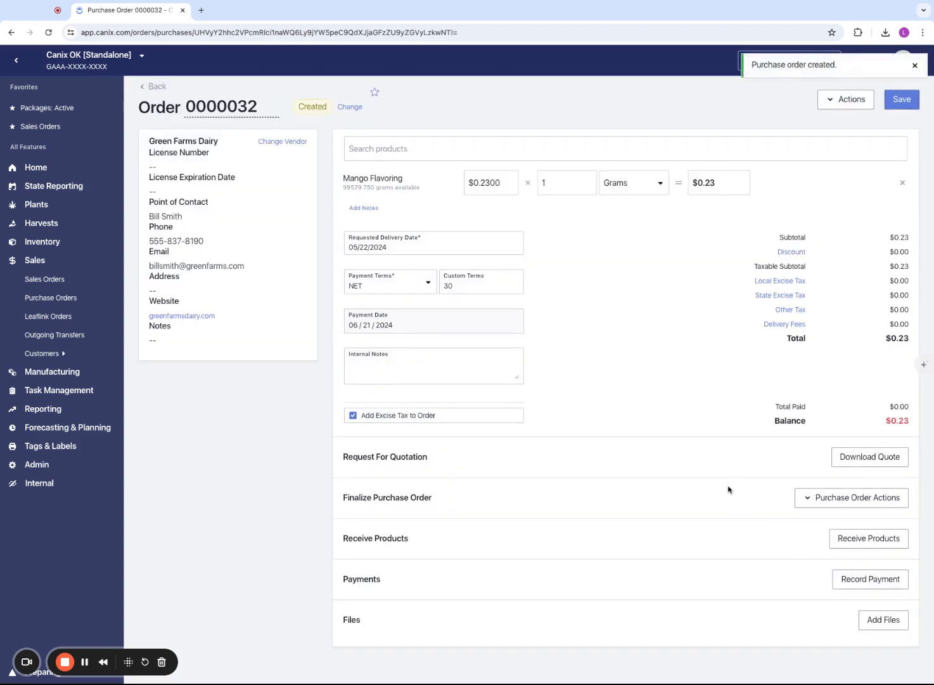
Begin sending the purchase order to Intacct and set its Sage Intacct payment term to Net 15
click(826, 503)
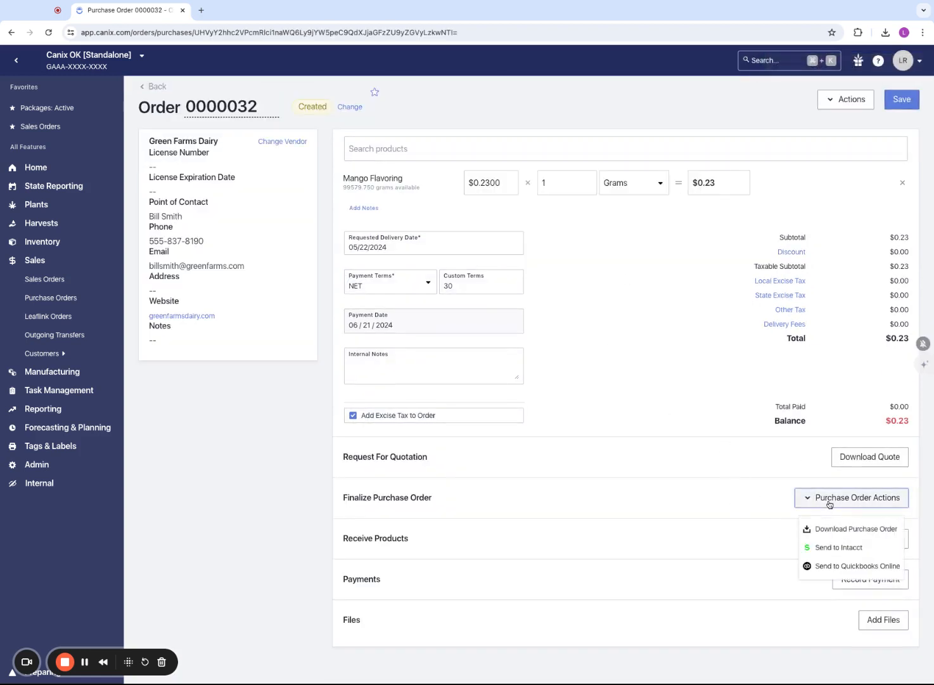
click(831, 555)
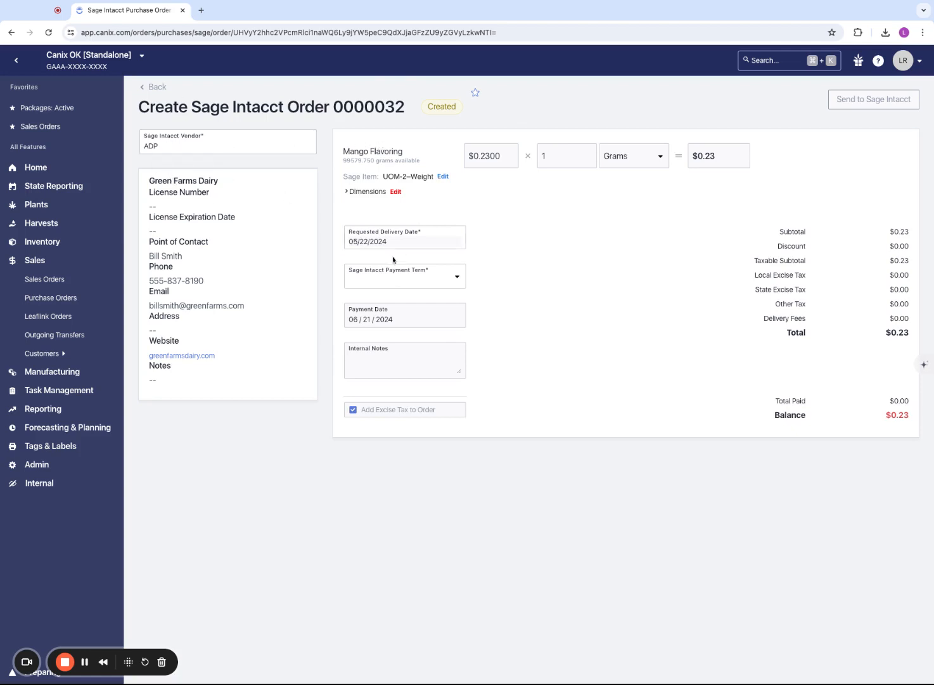
click(390, 282)
click(391, 341)
Examine the Sage item and the dimensions assigned to the Mango Flavoring line
click(346, 192)
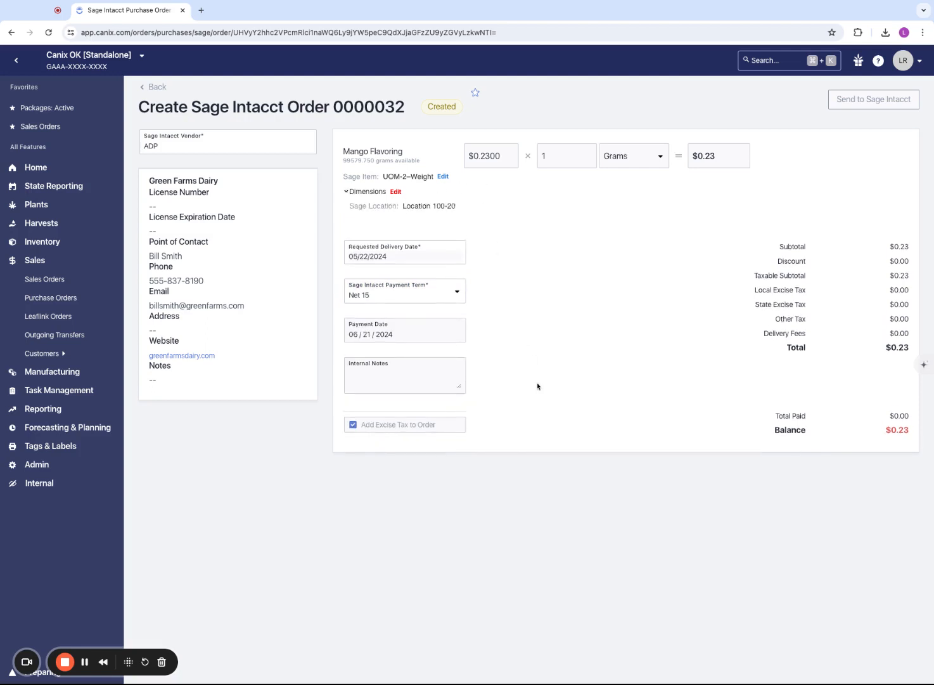
triple_click(466, 206)
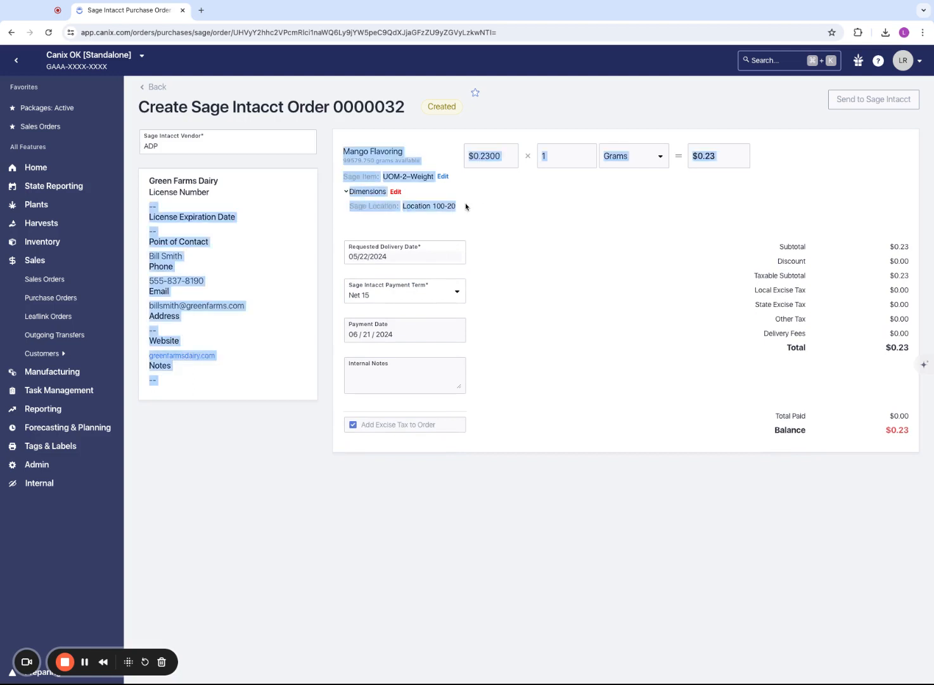
click(452, 208)
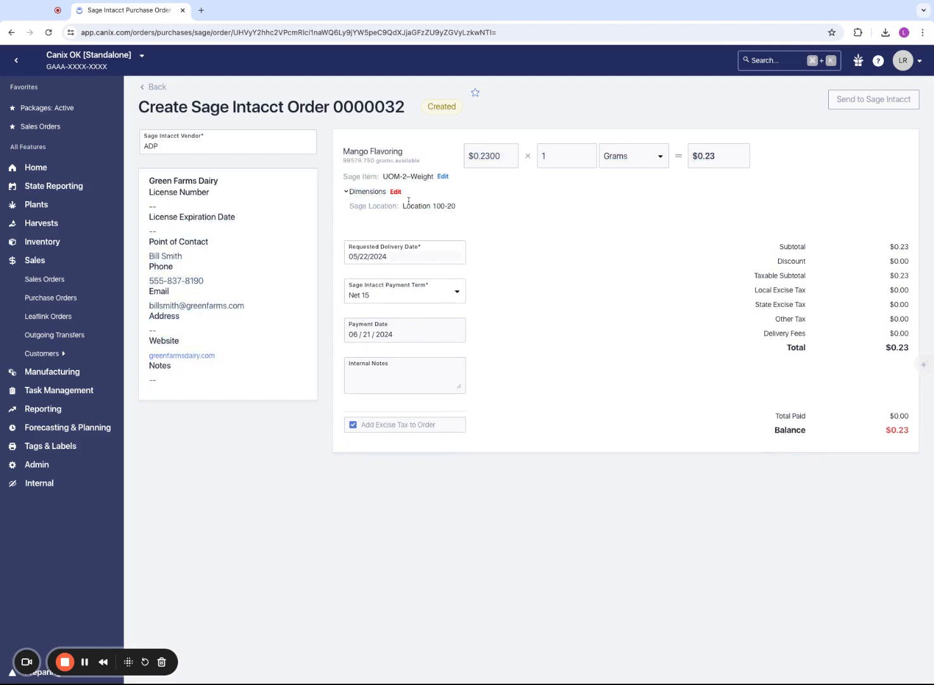
drag(383, 176, 423, 177)
click(424, 177)
drag(342, 179, 377, 178)
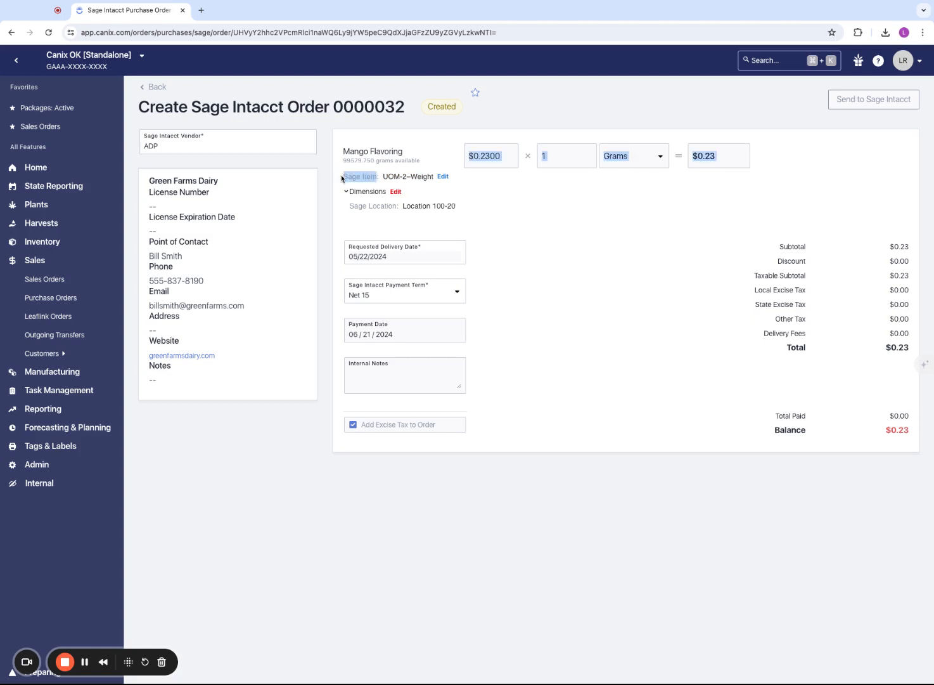
click(347, 192)
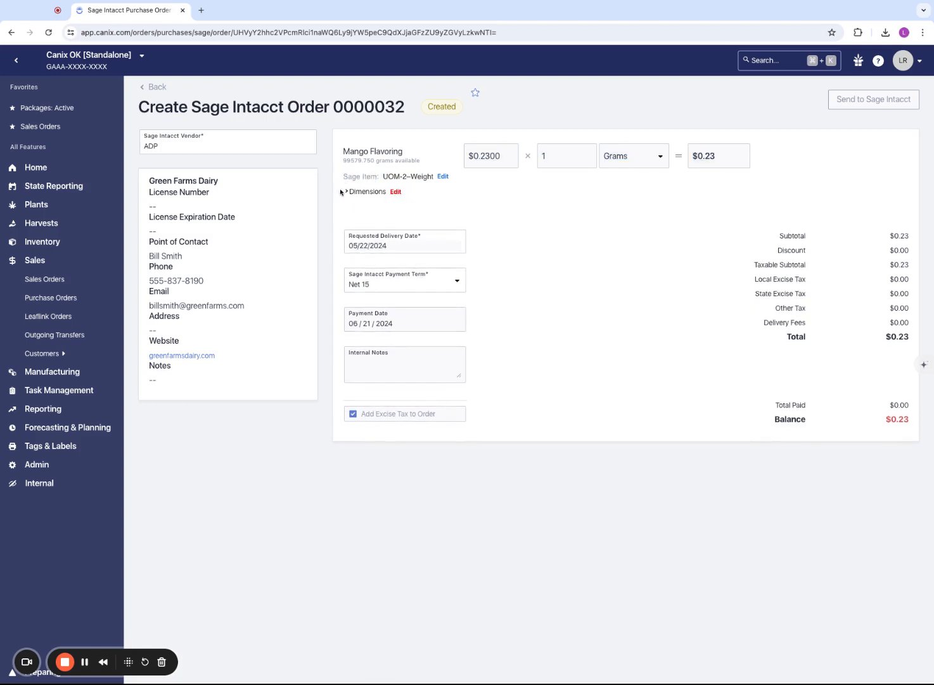
click(342, 191)
Set the Mango Flavoring line's Sage Department to Sales and its Sage Class to Service Line 2, and save the dimensions
click(396, 191)
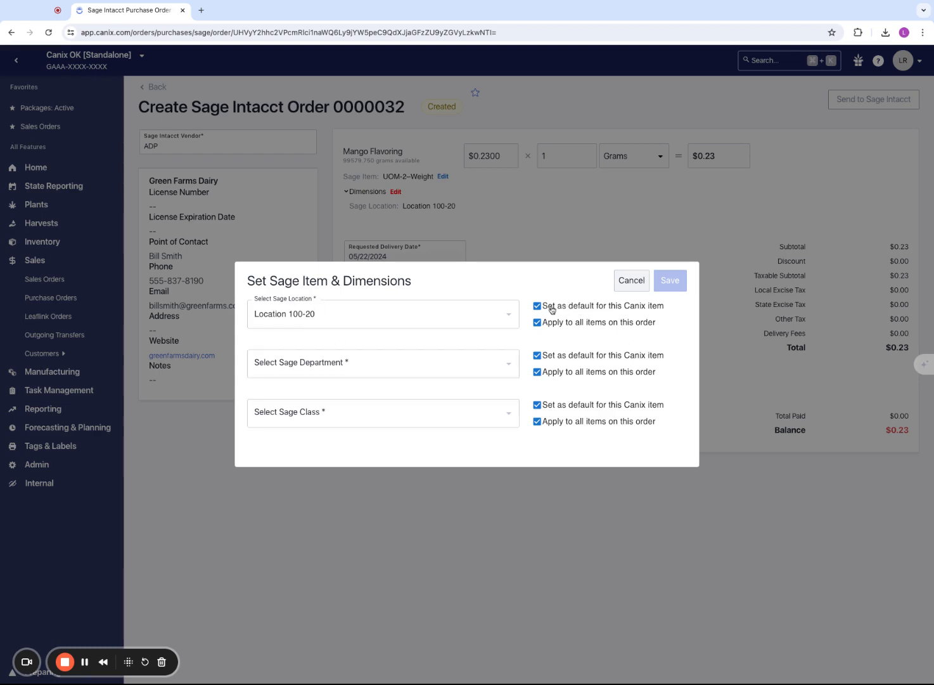
click(504, 371)
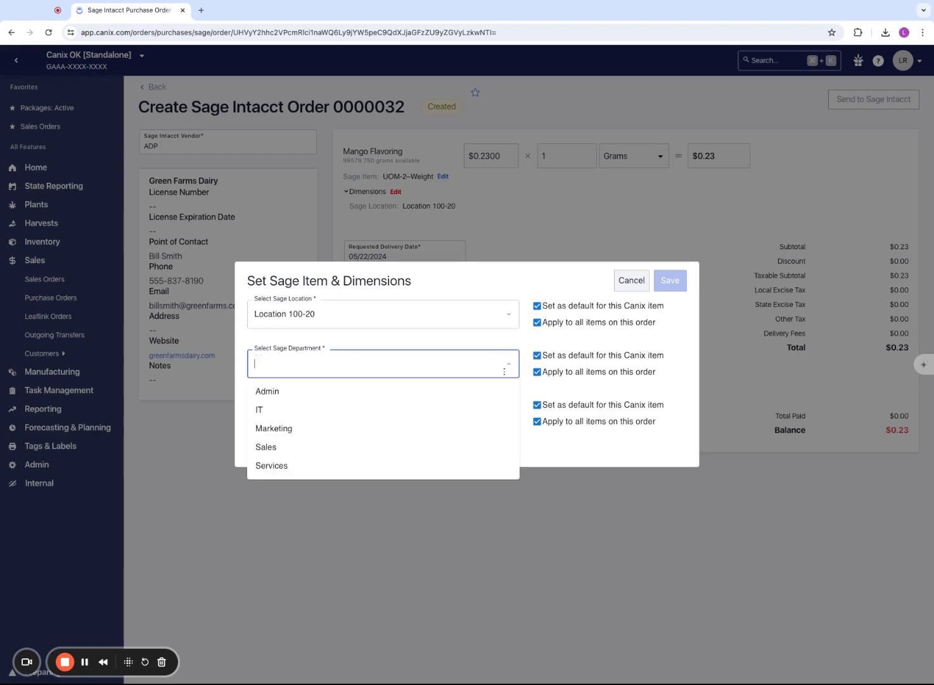
click(304, 446)
click(390, 405)
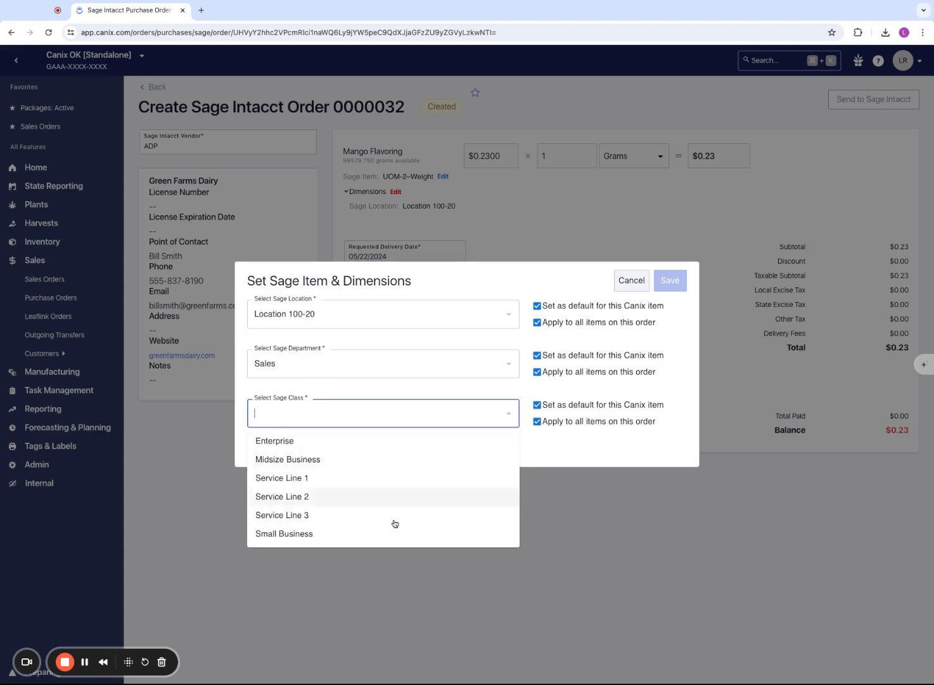
click(319, 497)
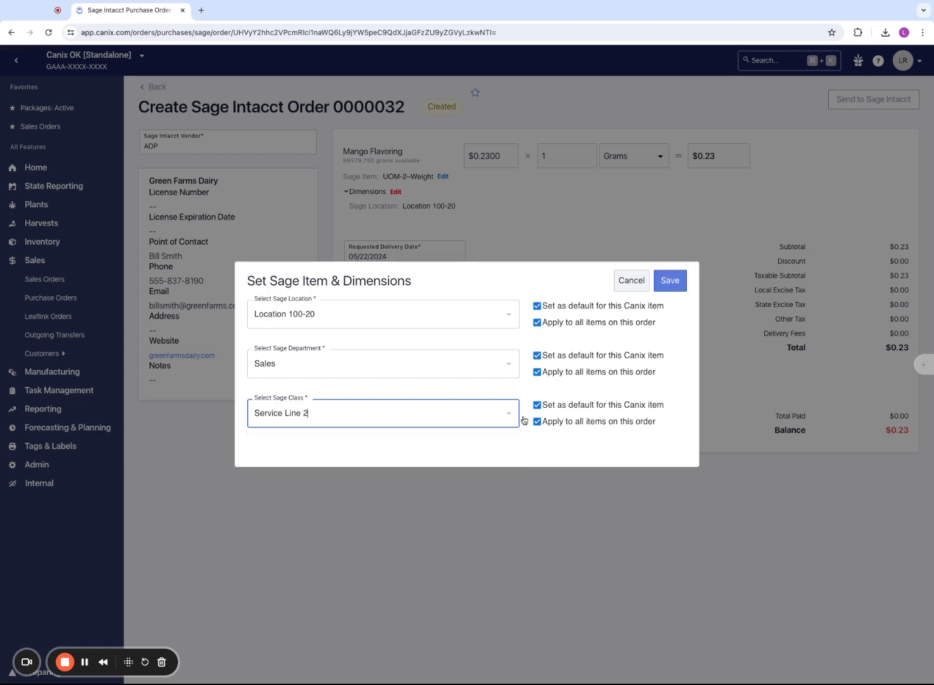
click(549, 452)
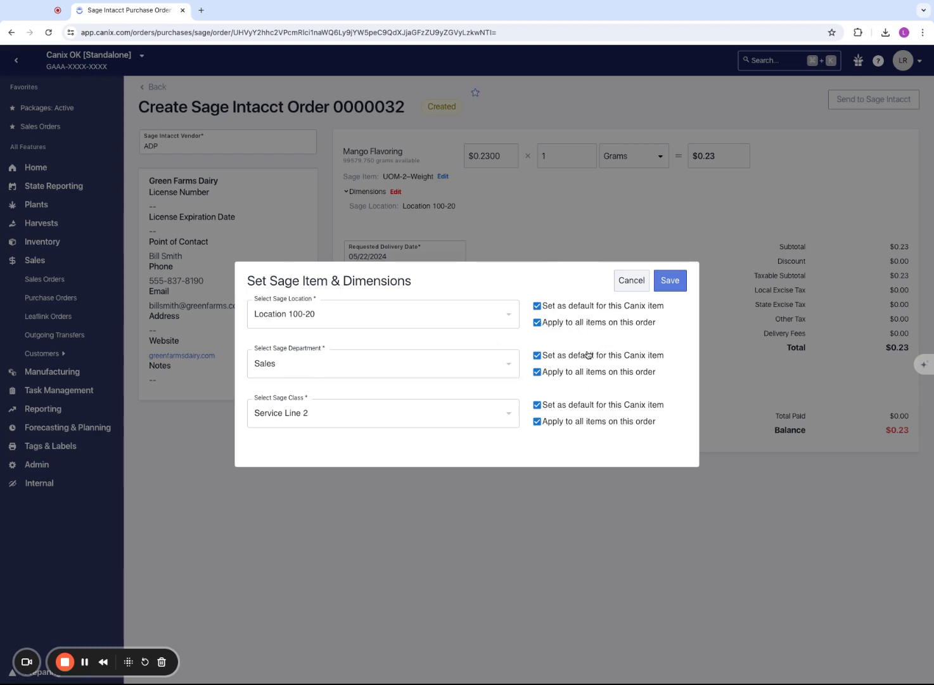
click(677, 283)
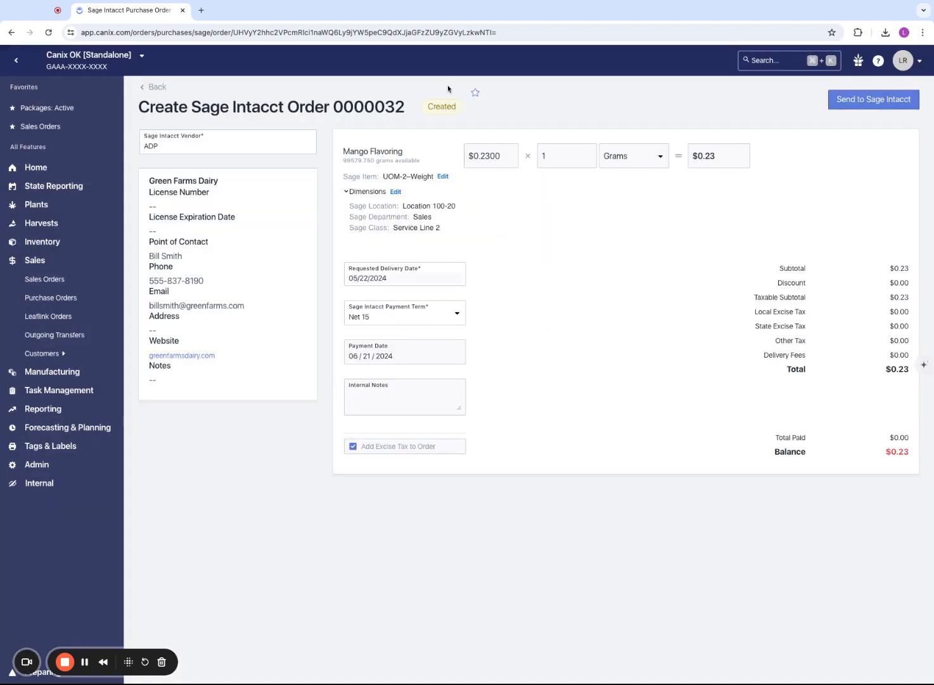
Review the Sage location, department and class listed under the Mango Flavoring line's dimensions
drag(348, 206, 506, 237)
click(505, 237)
click(346, 192)
click(347, 192)
drag(348, 207, 479, 251)
click(479, 251)
drag(363, 204, 458, 229)
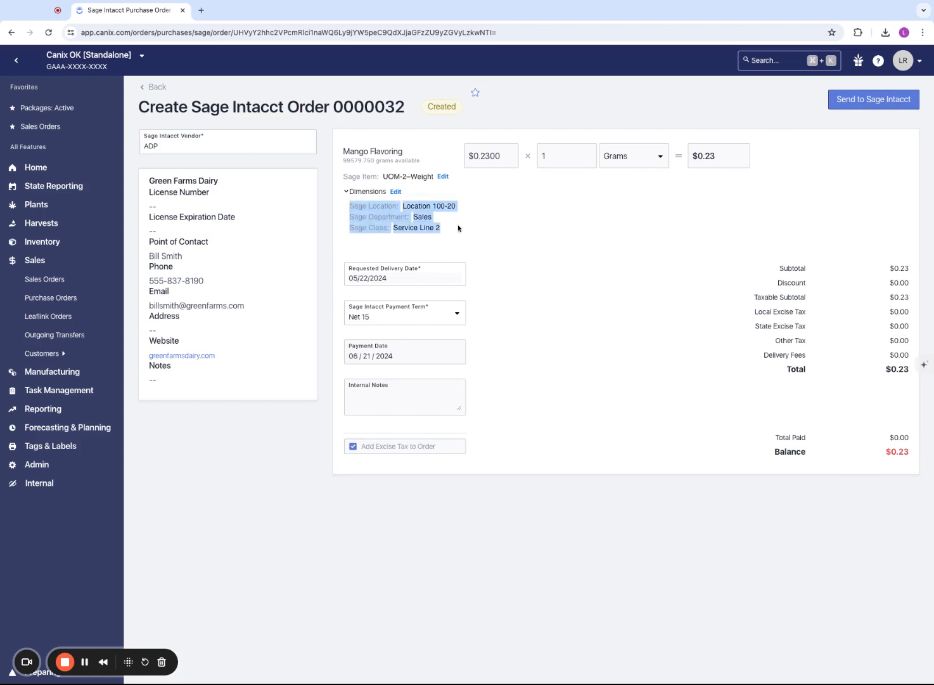
click(457, 228)
Send the order to Sage Intacct and open the resulting purchase order there to examine its line entry's dimension details
click(864, 105)
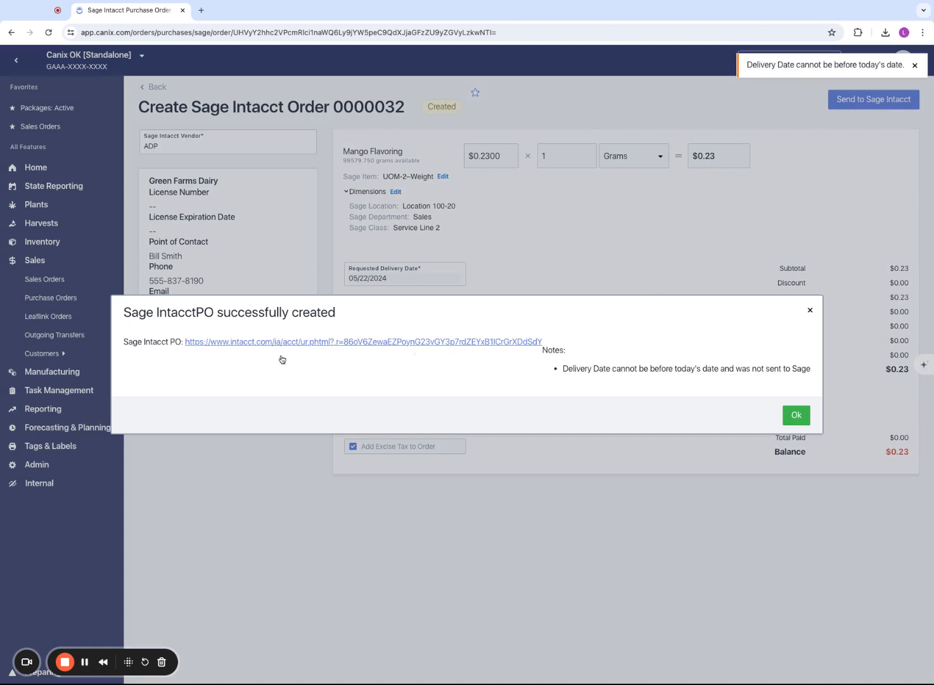
click(394, 342)
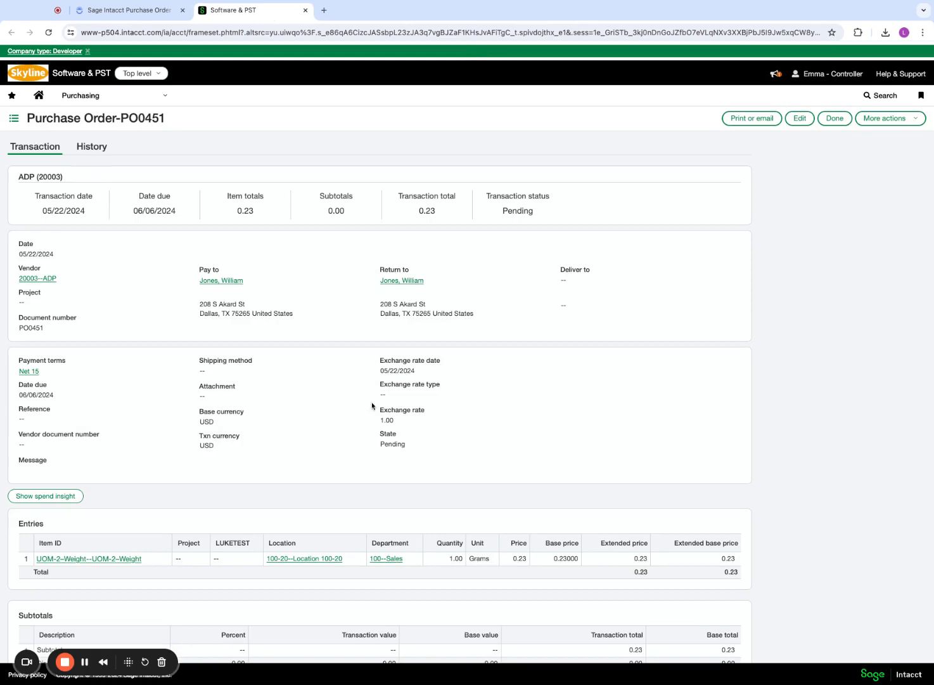
scroll(361, 522, down, 2)
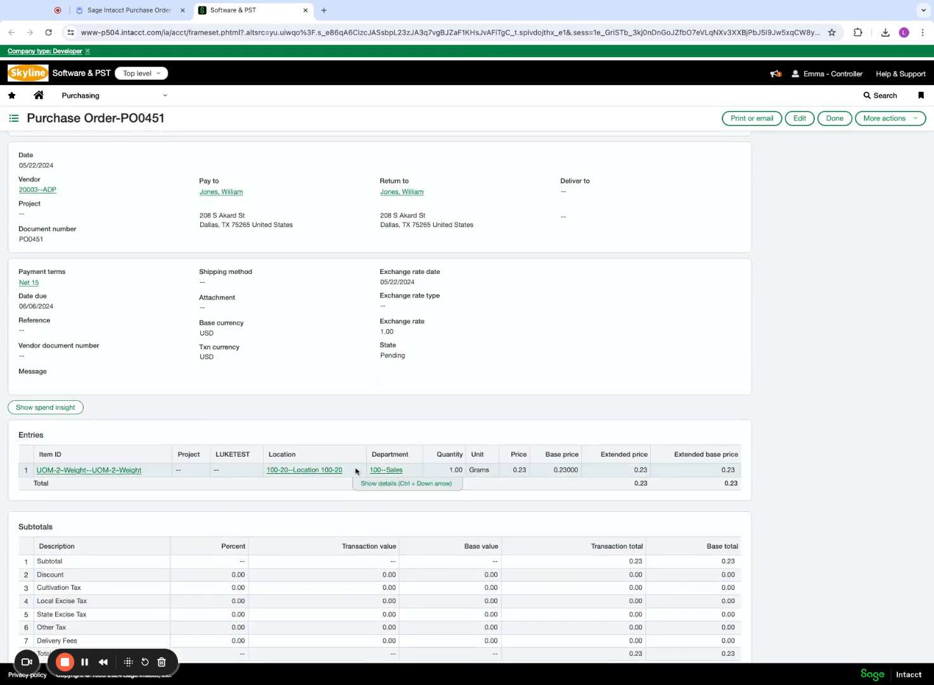
scroll(381, 453, down, 1)
click(408, 449)
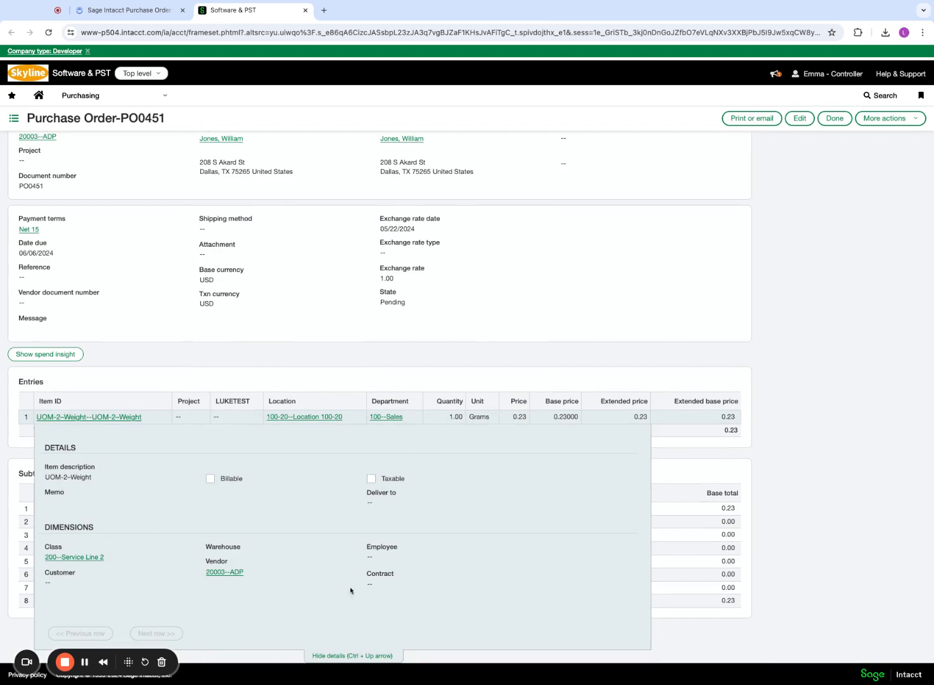
scroll(339, 482, up, 3)
Switch back to Canix, dismiss the Sage Intacct PO confirmation, and look over the actions available on the order
click(127, 10)
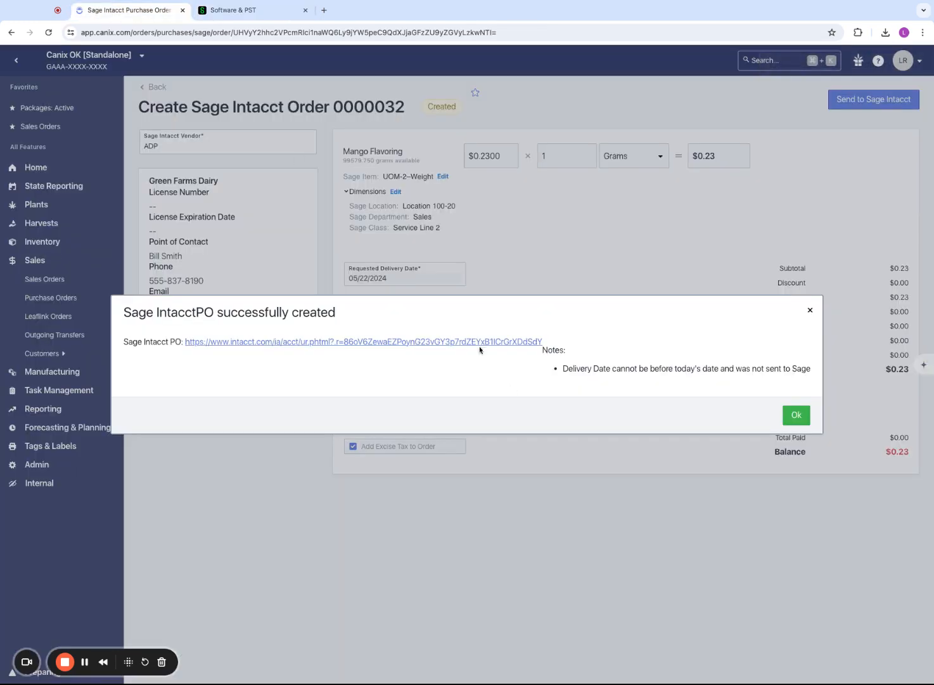
click(797, 415)
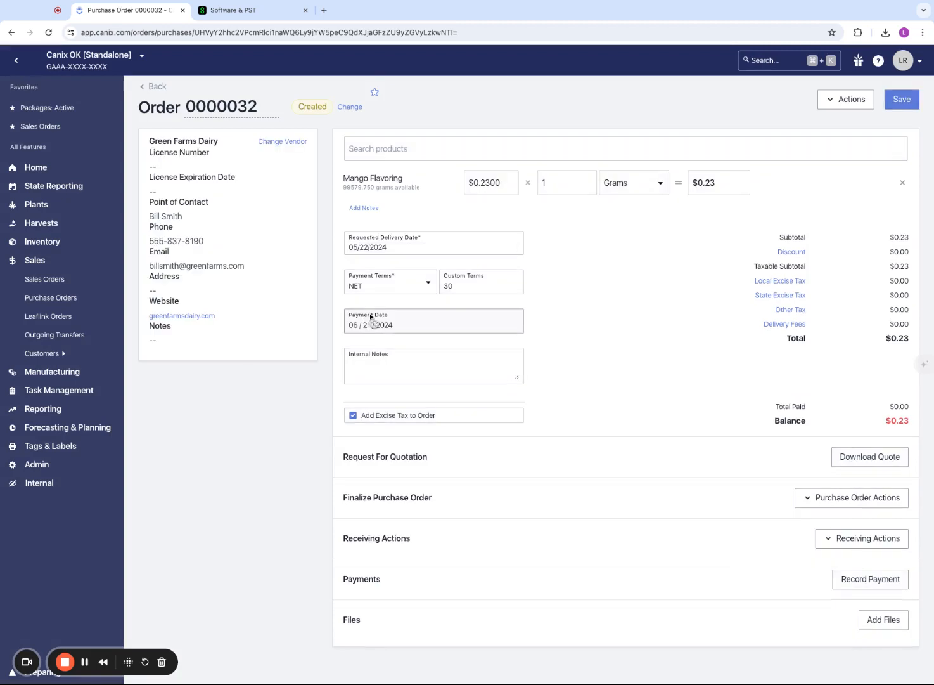
scroll(777, 412, down, 1)
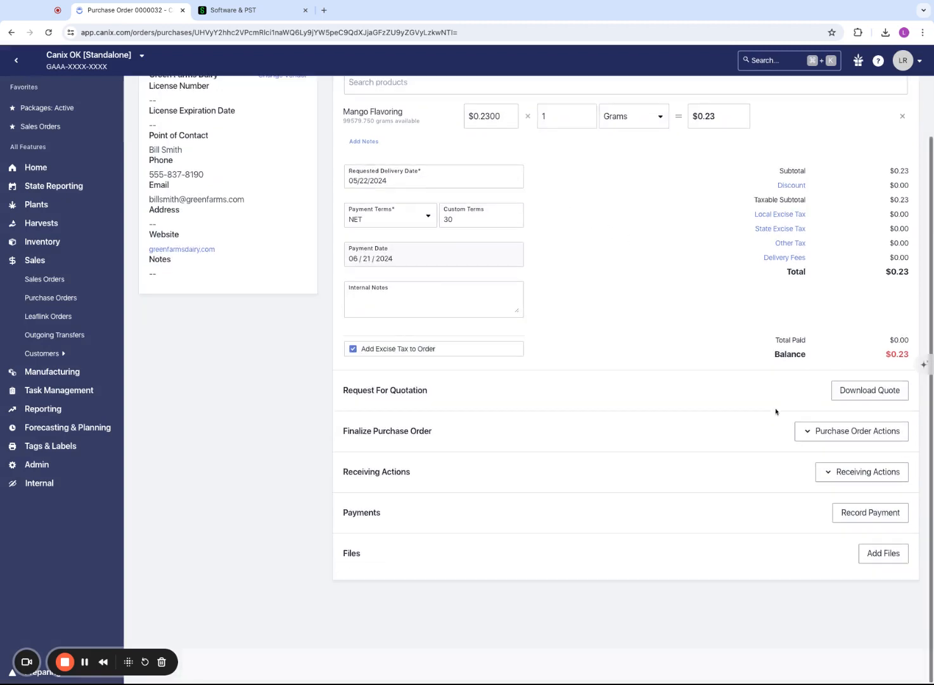